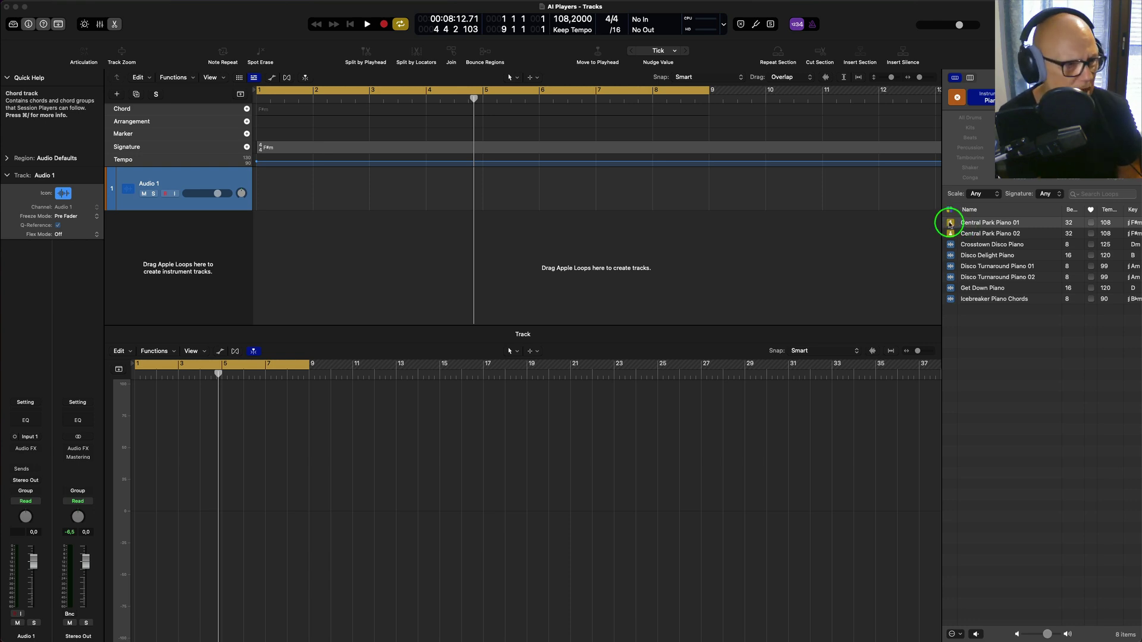
Add the Central Park Piano 01 loop as a piano track and audition its chord progression.
{"action": "left_click_drag", "start_coordinate": [950, 225], "coordinate": [273, 279]}
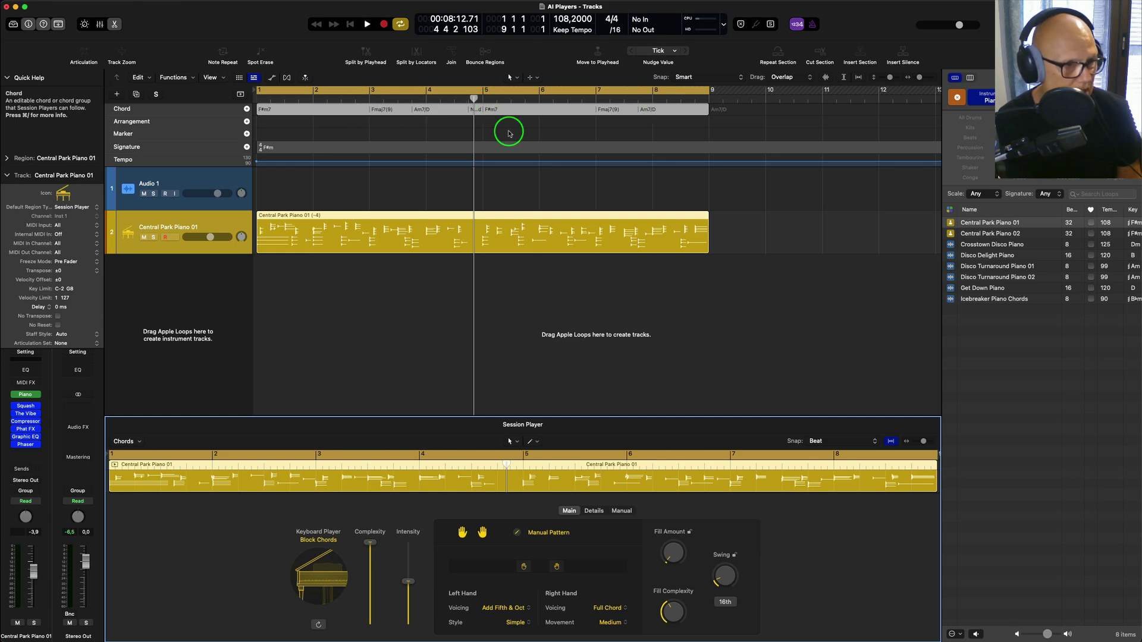
{"action": "key", "text": "space"}
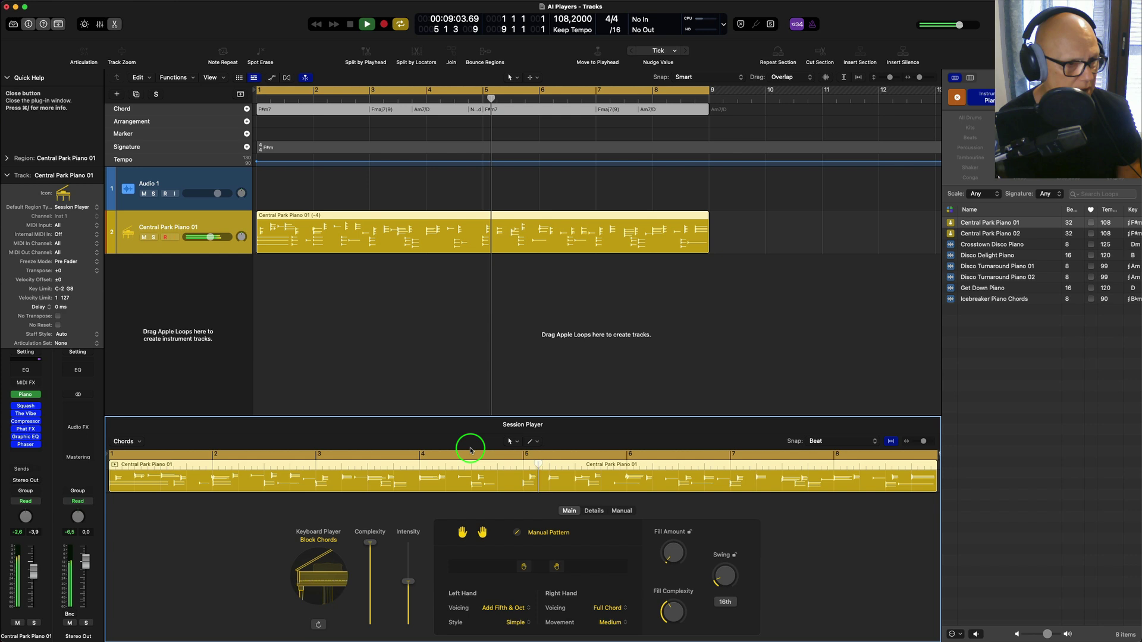
{"action": "key", "text": "space"}
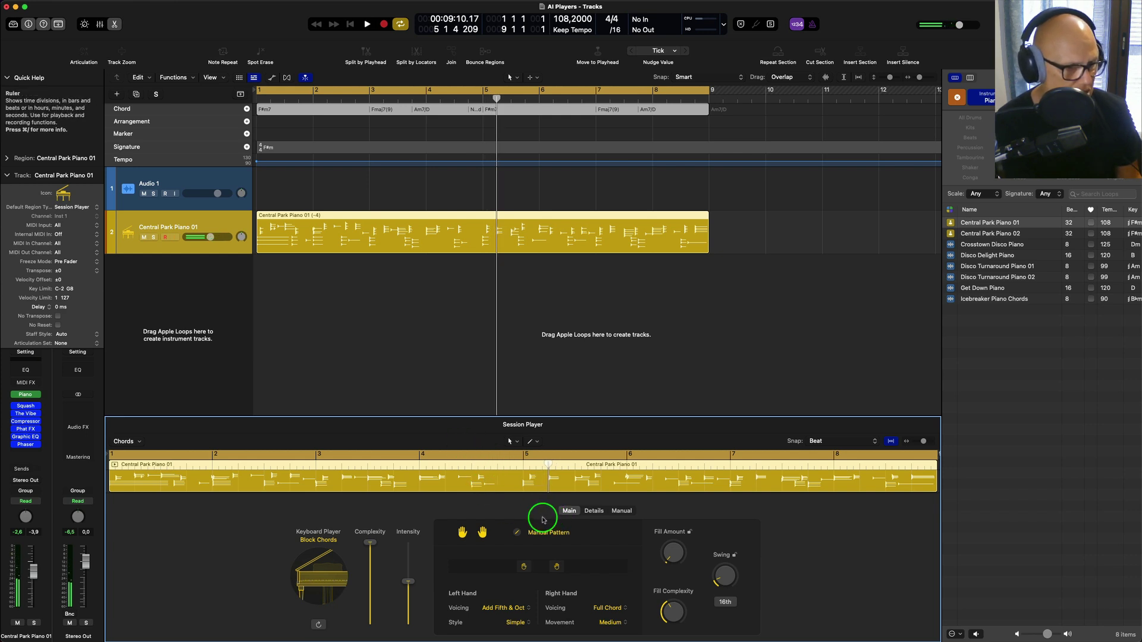
Replace the piano's manual pattern with rhythm pattern 3 while playing it back.
{"action": "left_click", "coordinate": [517, 533]}
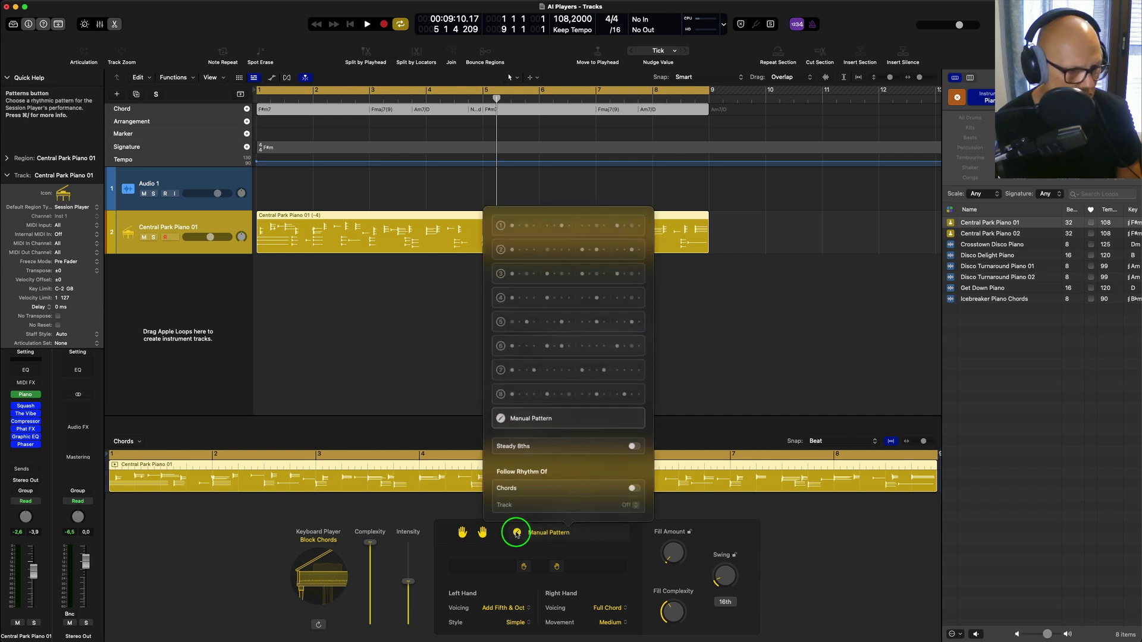
{"action": "left_click", "coordinate": [499, 226]}
{"action": "key", "text": "space"}
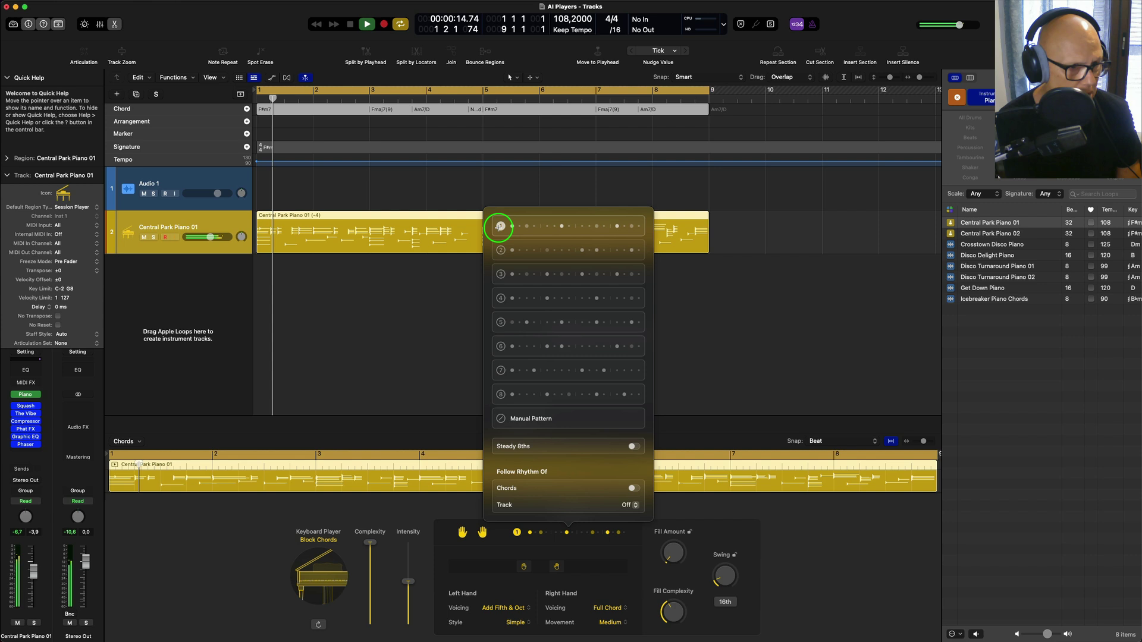
{"action": "left_click", "coordinate": [500, 274]}
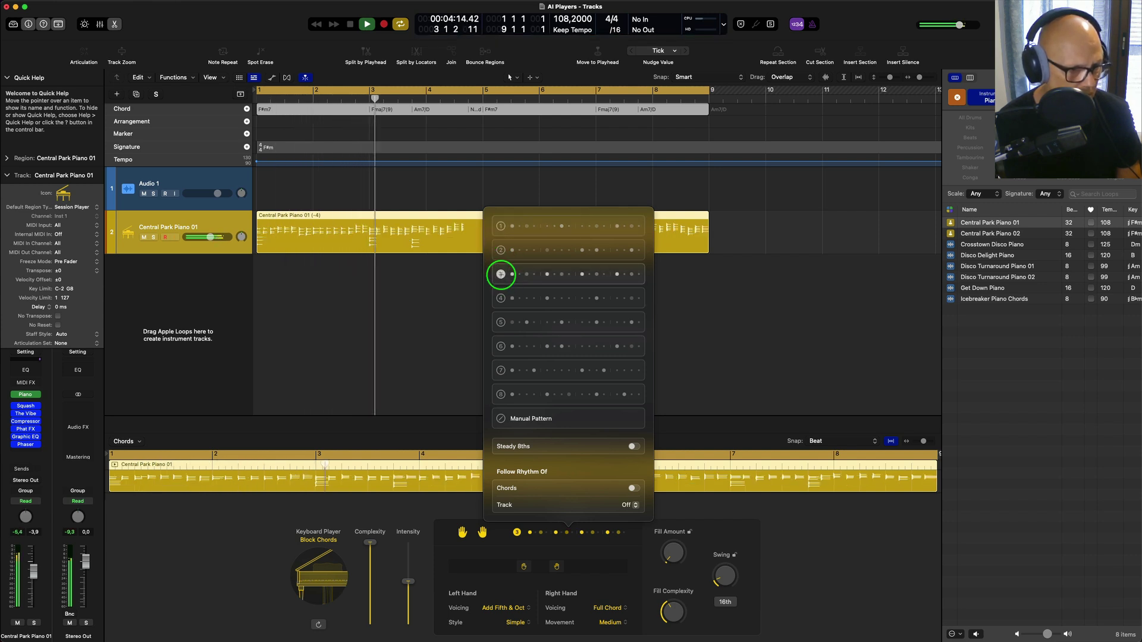
Turn on Follow Rhythm Of Chords for the piano pattern and stop playback.
{"action": "left_click", "coordinate": [633, 488]}
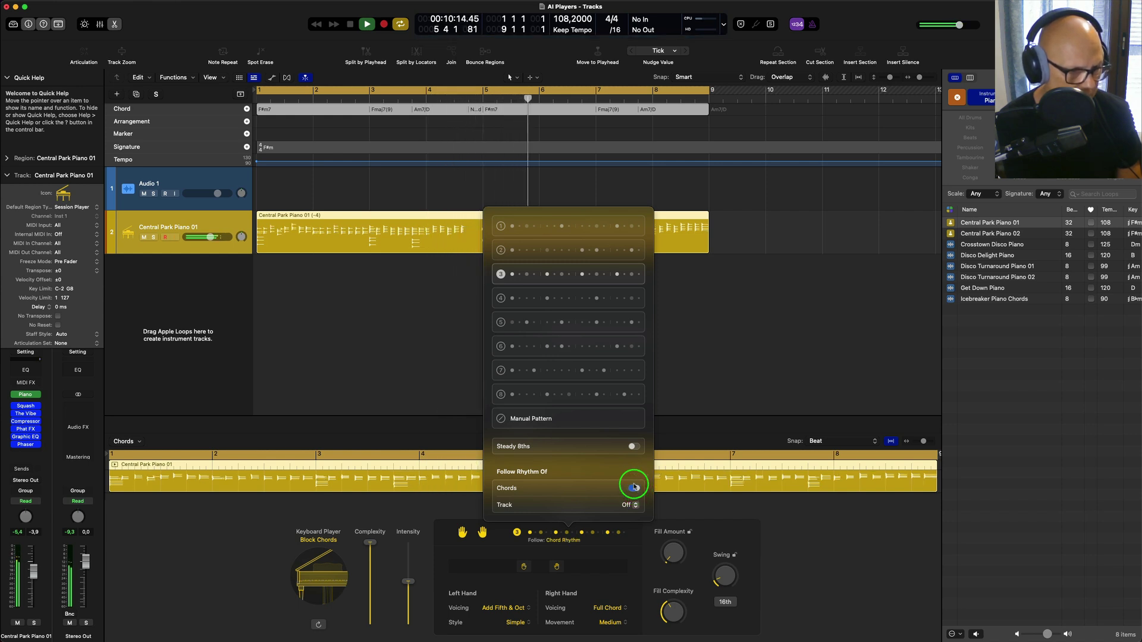
{"action": "left_click", "coordinate": [635, 505]}
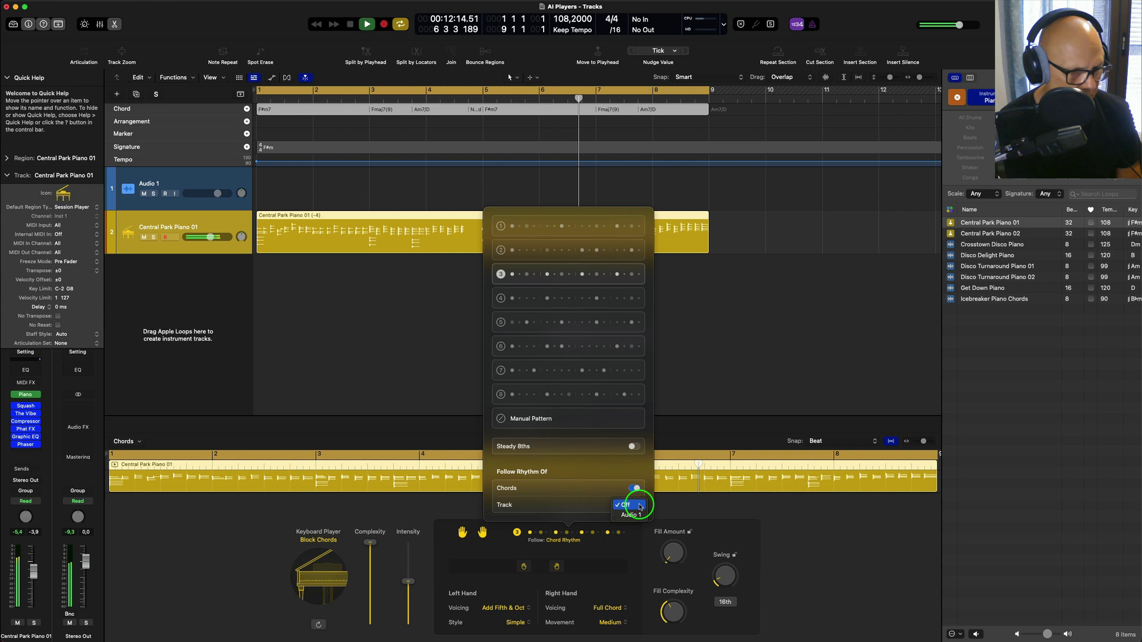
{"action": "left_click", "coordinate": [781, 527]}
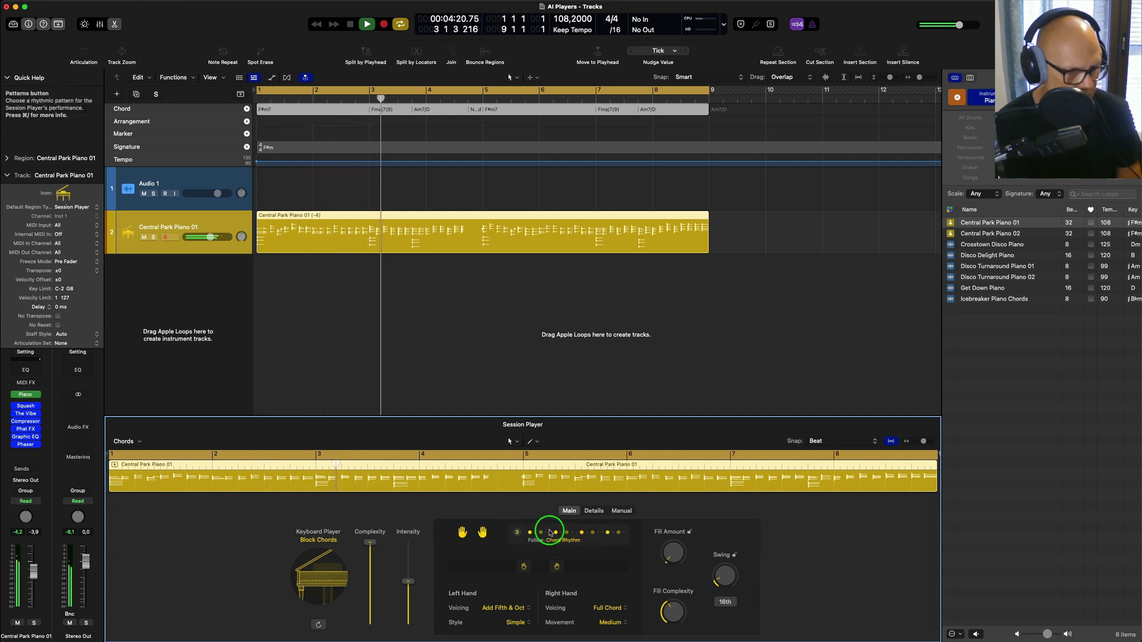
{"action": "left_click", "coordinate": [550, 533]}
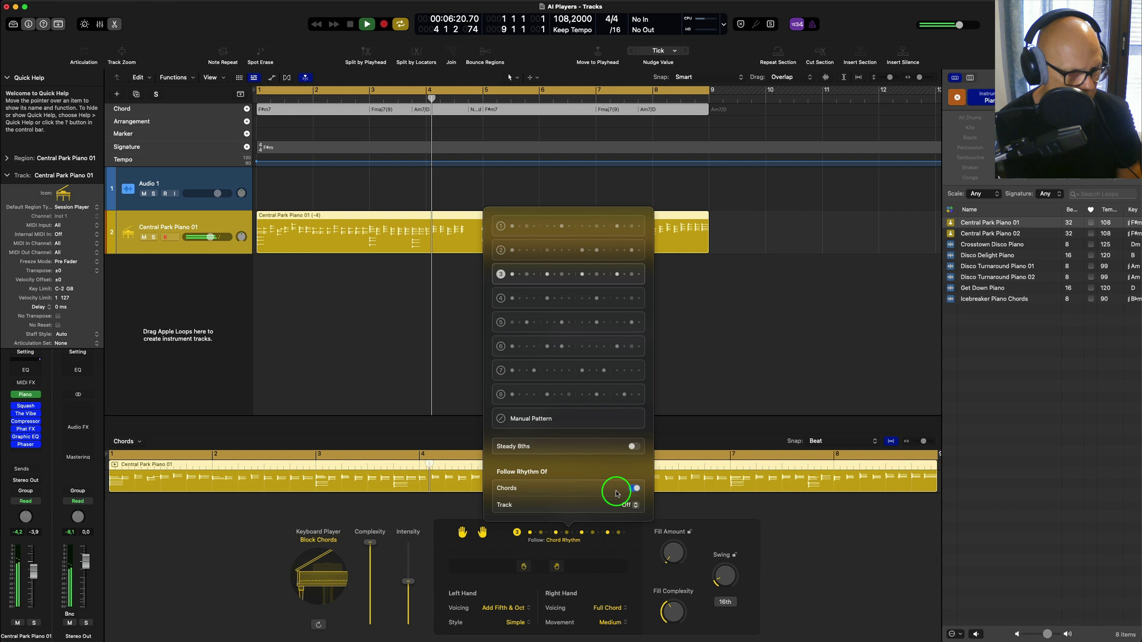
{"action": "left_click", "coordinate": [633, 488]}
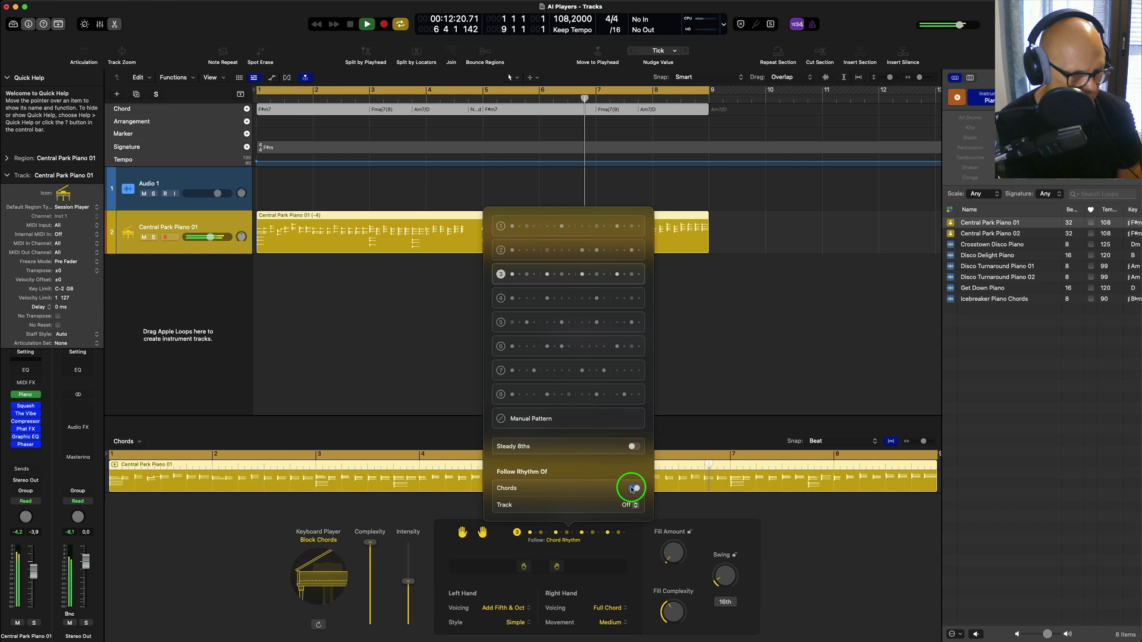
{"action": "left_click", "coordinate": [627, 489]}
{"action": "key", "text": "space"}
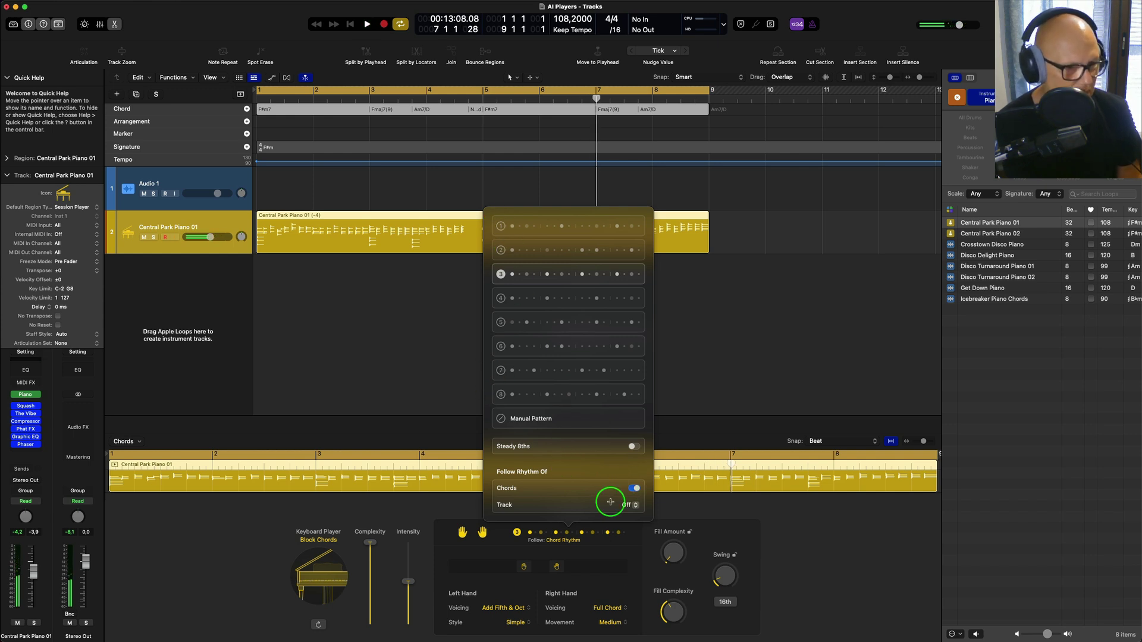
{"action": "left_click", "coordinate": [778, 515]}
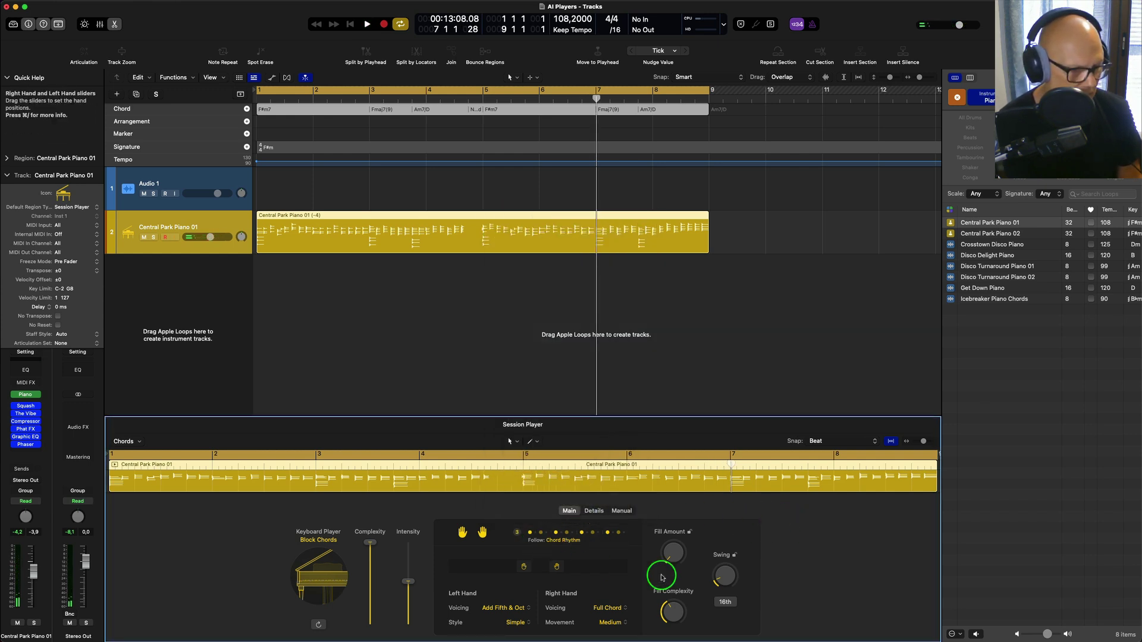
Set piano fill amount to 53% and fill complexity to 74%, raise intensity, and audition it.
{"action": "left_click_drag", "start_coordinate": [665, 557], "coordinate": [676, 485]}
{"action": "left_click_drag", "start_coordinate": [687, 619], "coordinate": [678, 608]}
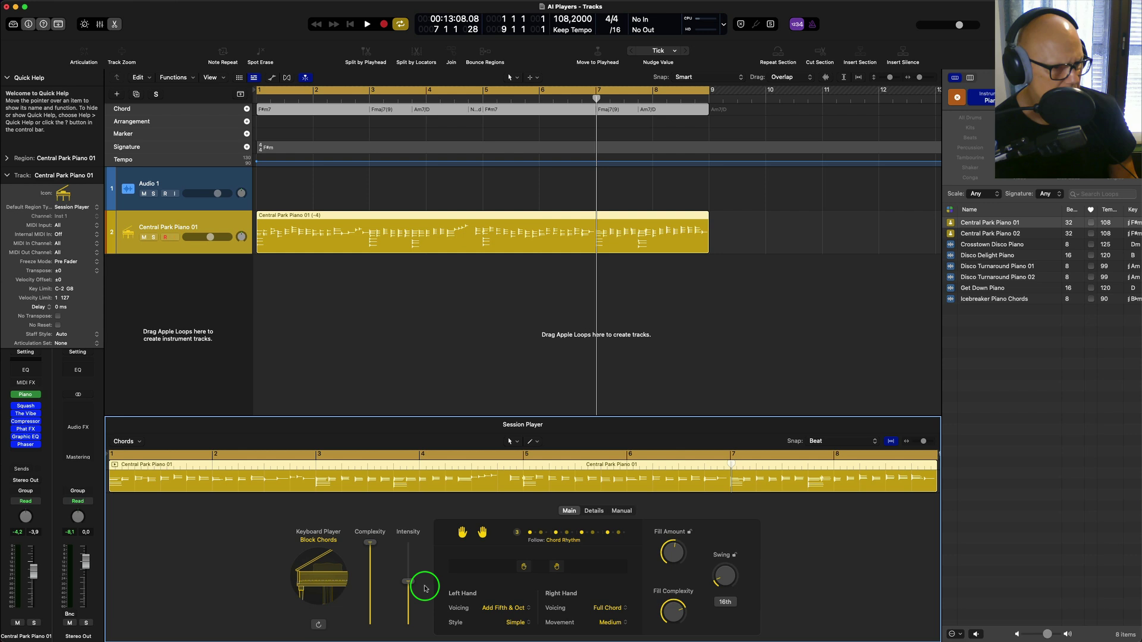
{"action": "left_click_drag", "start_coordinate": [409, 572], "coordinate": [370, 542]}
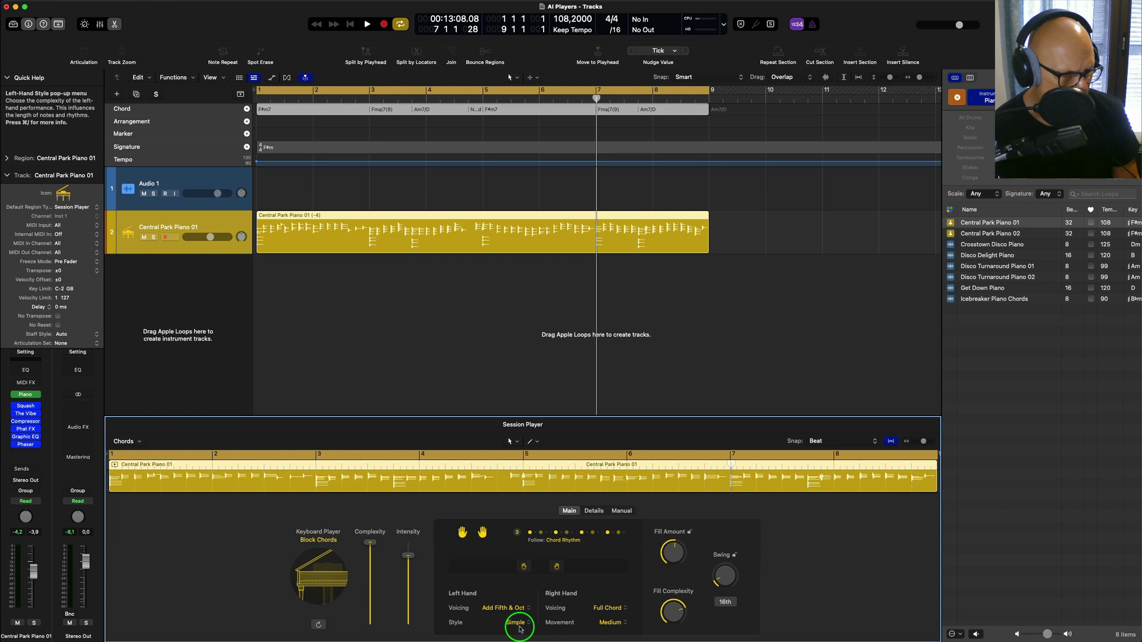
{"action": "key", "text": "space"}
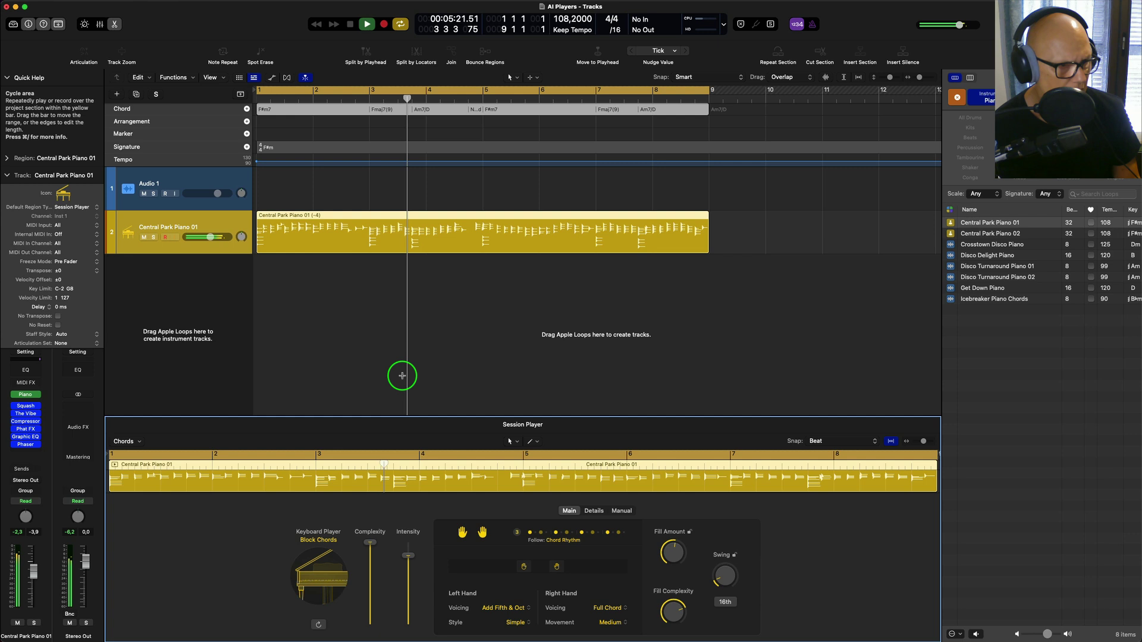
{"action": "key", "text": "space"}
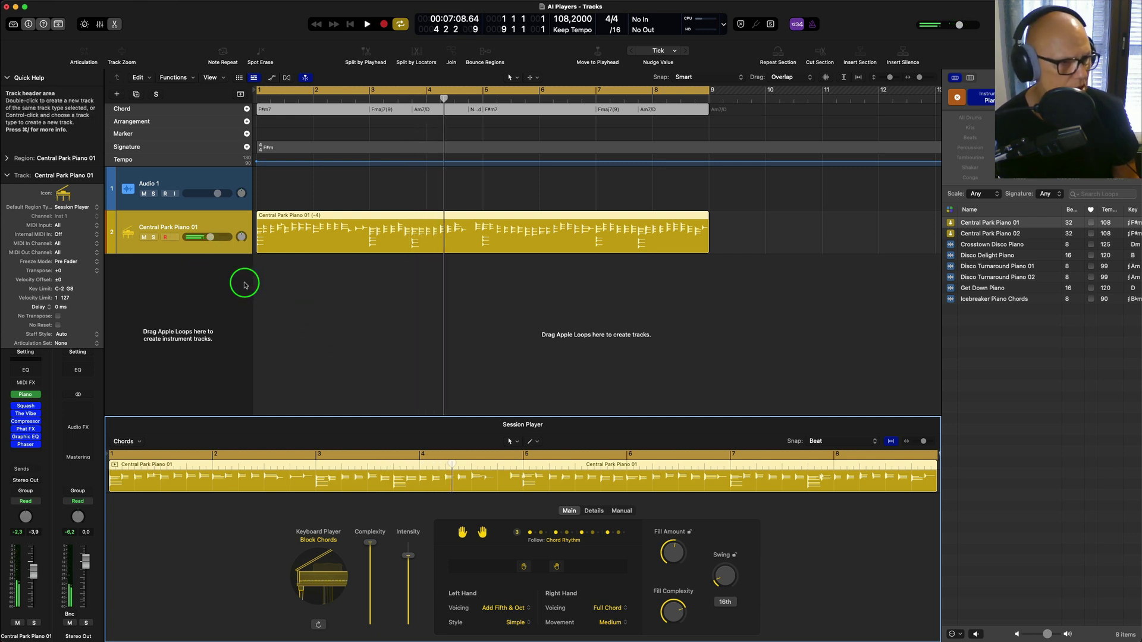
Add a SoCal Pop Rock Session Drummer track and listen to it from the start.
{"action": "left_click", "coordinate": [227, 212]}
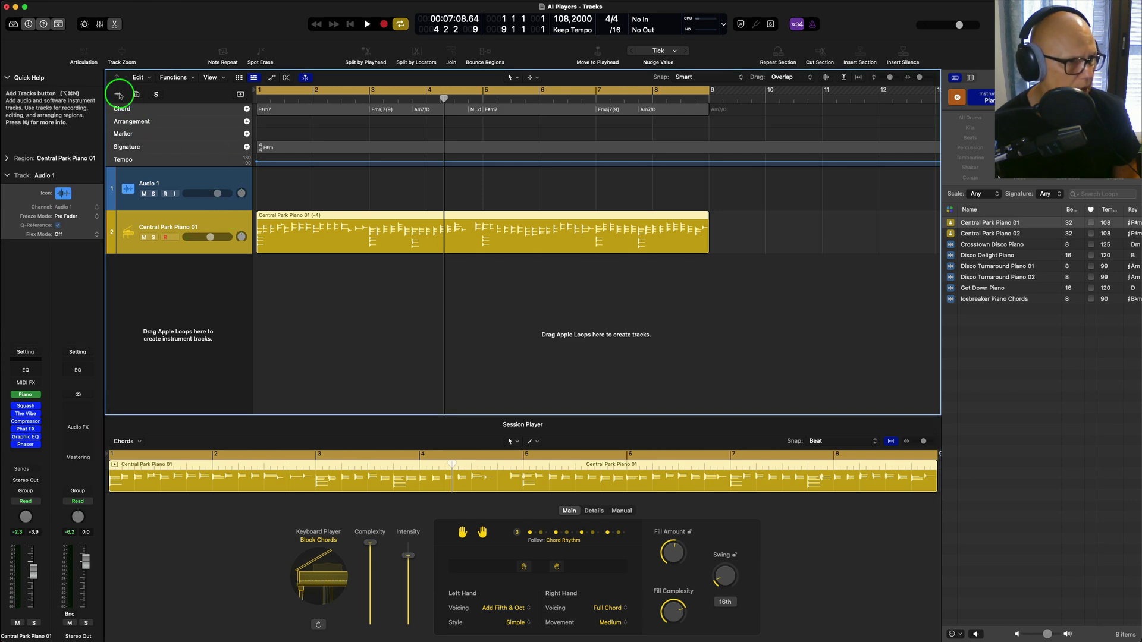
{"action": "left_click", "coordinate": [117, 94]}
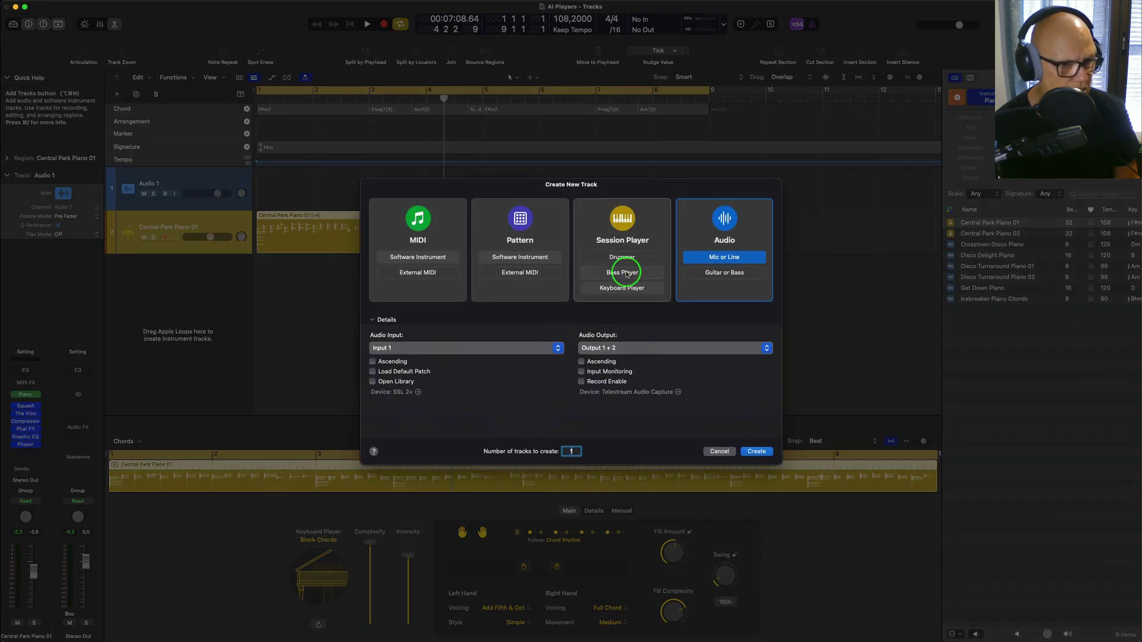
{"action": "left_click", "coordinate": [624, 258]}
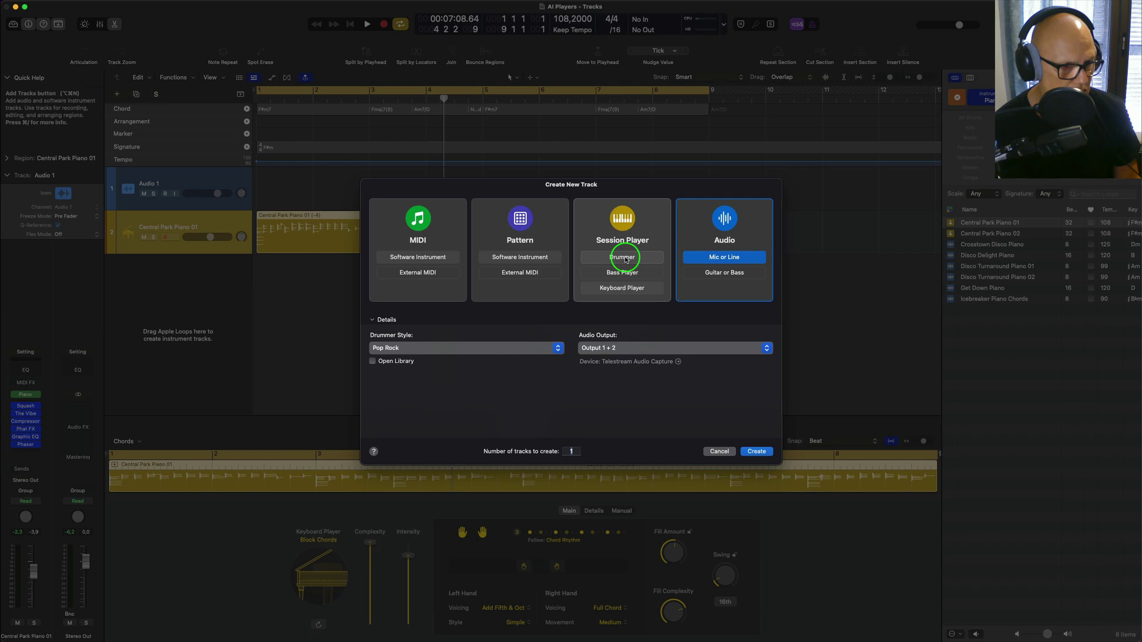
{"action": "left_click", "coordinate": [751, 452]}
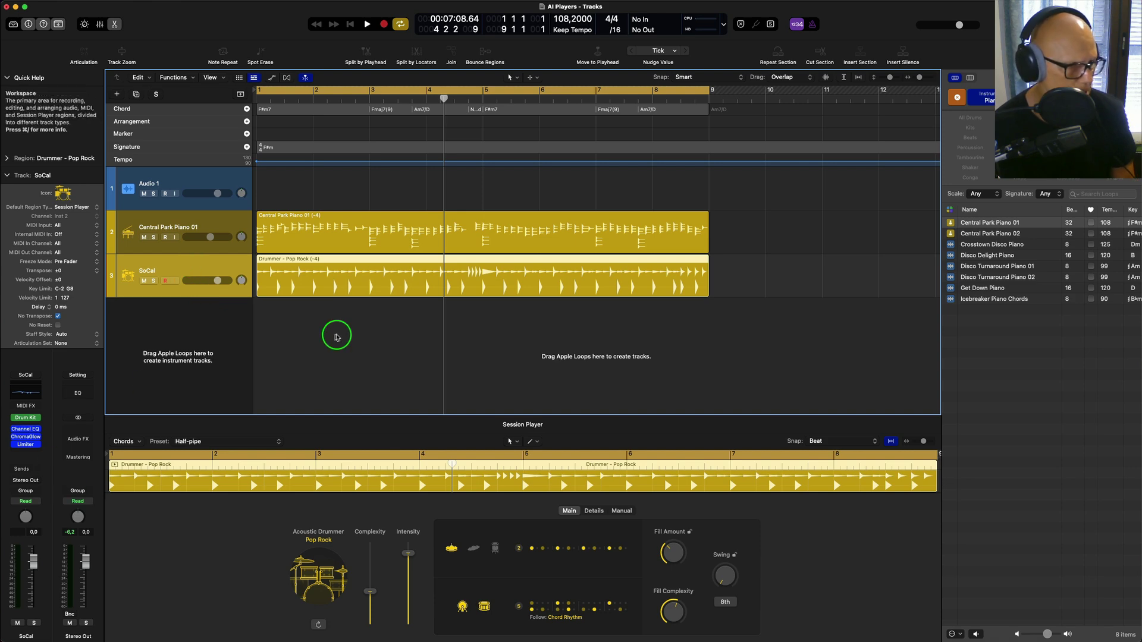
{"action": "key", "text": "Return"}
{"action": "key", "text": "space"}
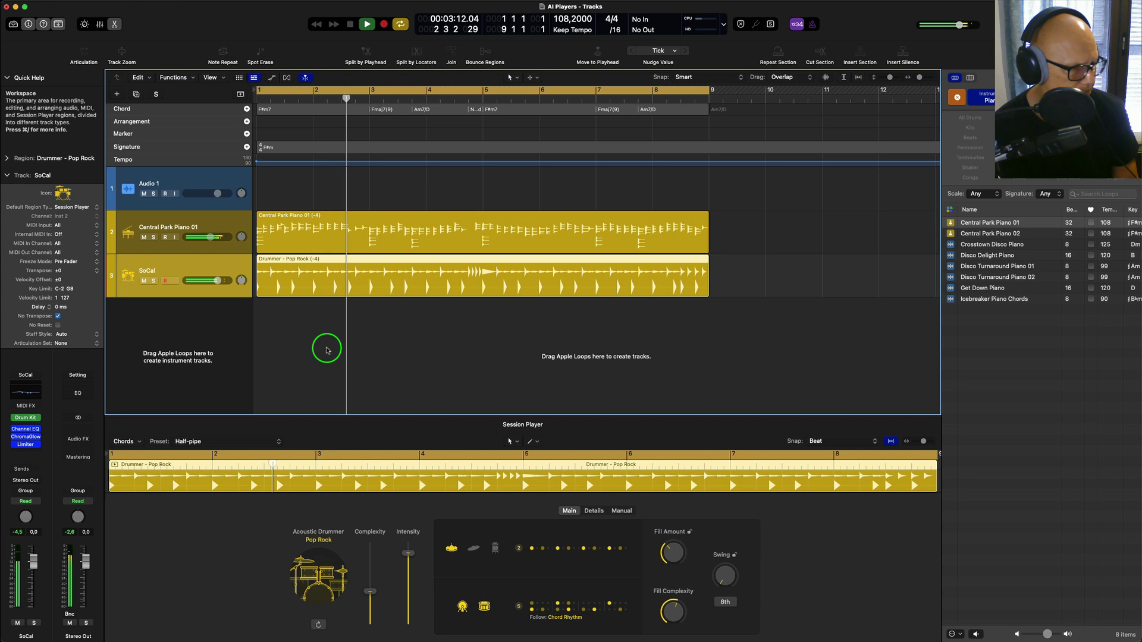
{"action": "key", "text": "space"}
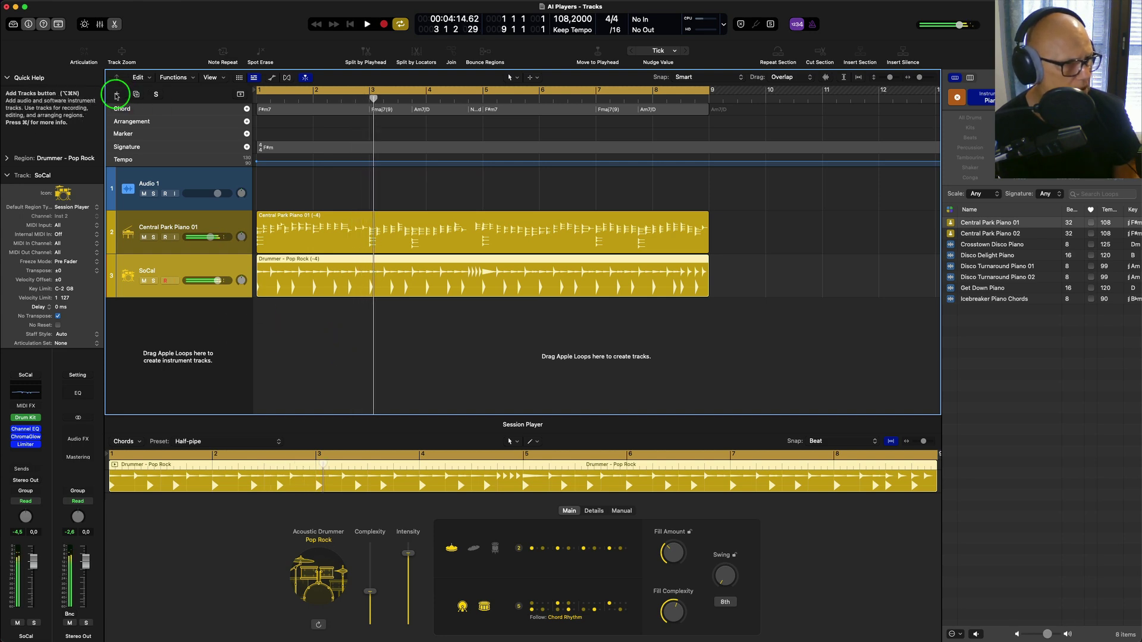
Add a Pop Songwriter bass Session Player track and play piano, drums and bass together.
{"action": "left_click", "coordinate": [119, 95]}
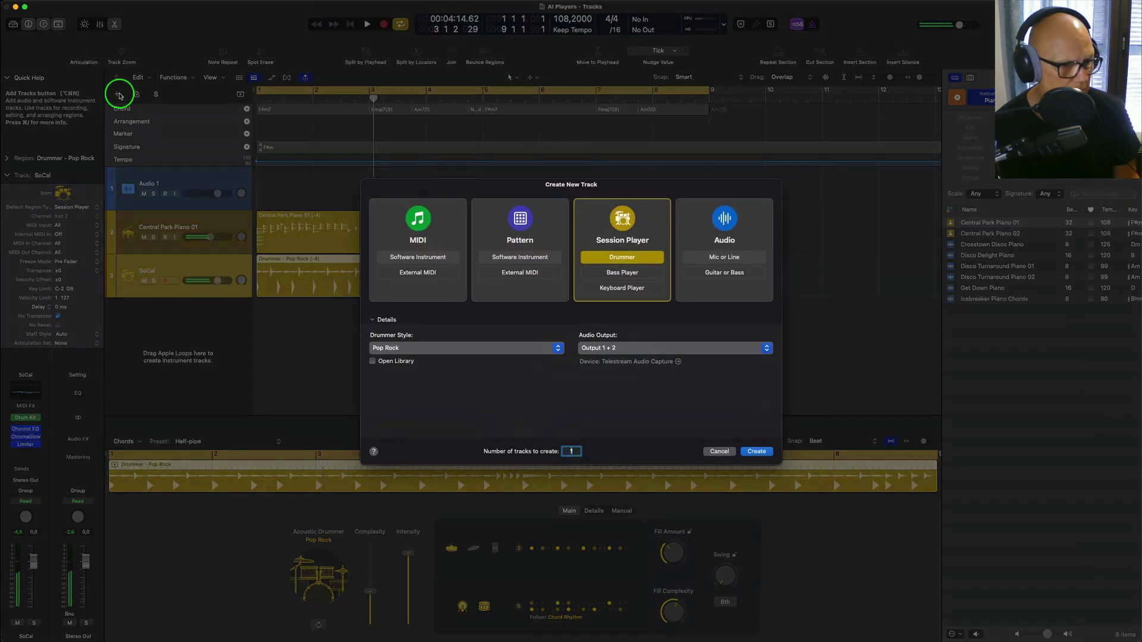
{"action": "left_click", "coordinate": [620, 273]}
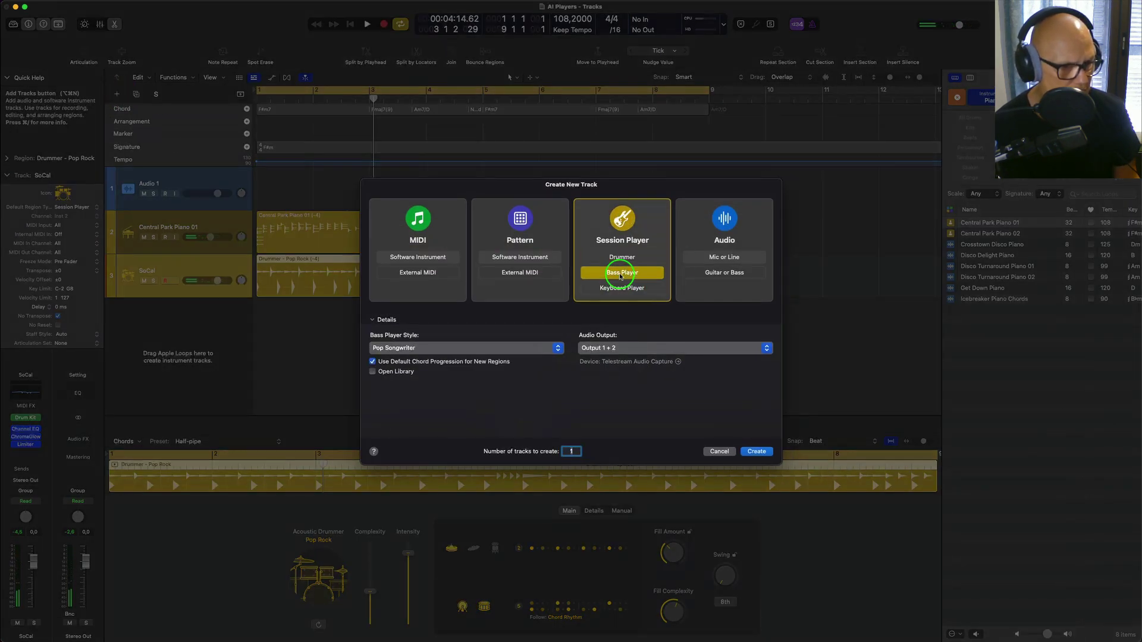
{"action": "left_click", "coordinate": [755, 451]}
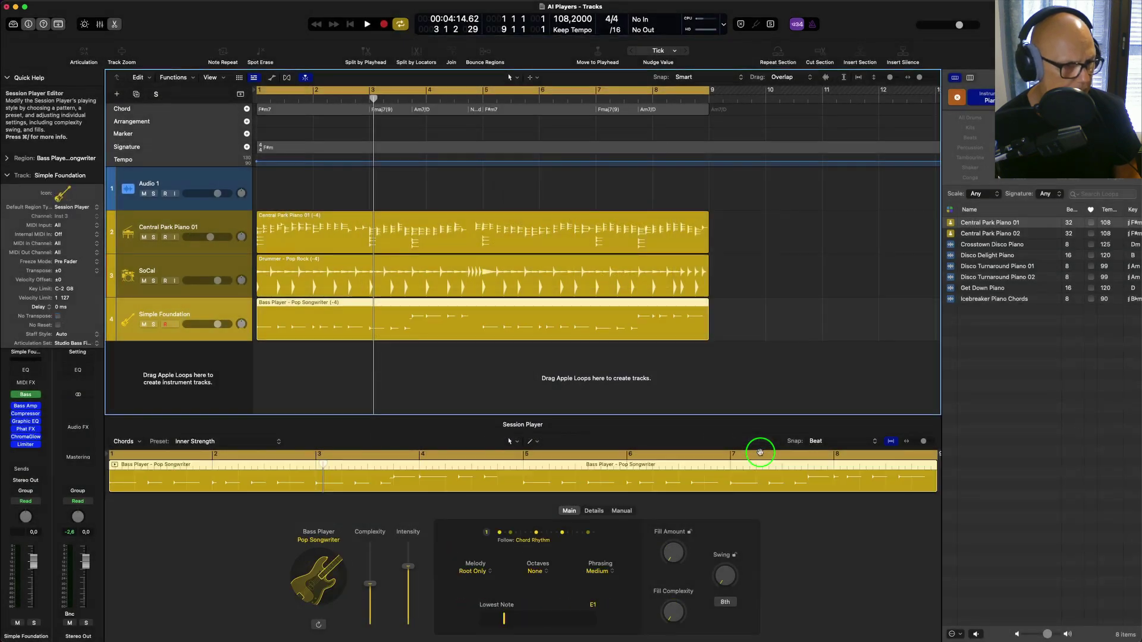
{"action": "key", "text": "space"}
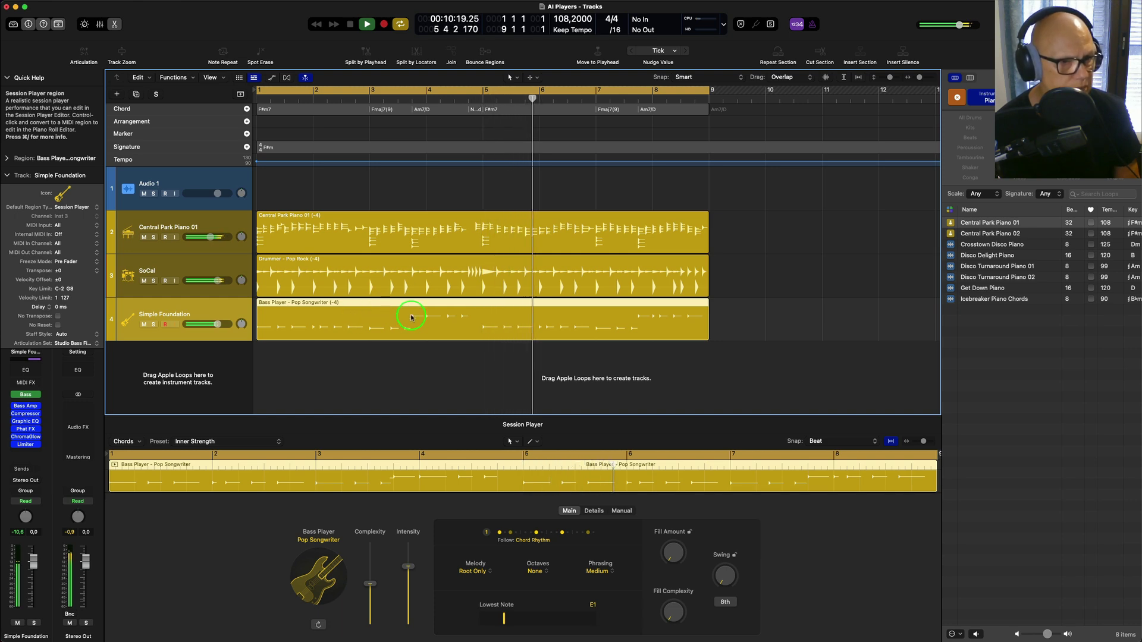
Stop playback and check the Loop Browser's key options.
{"action": "key", "text": "space"}
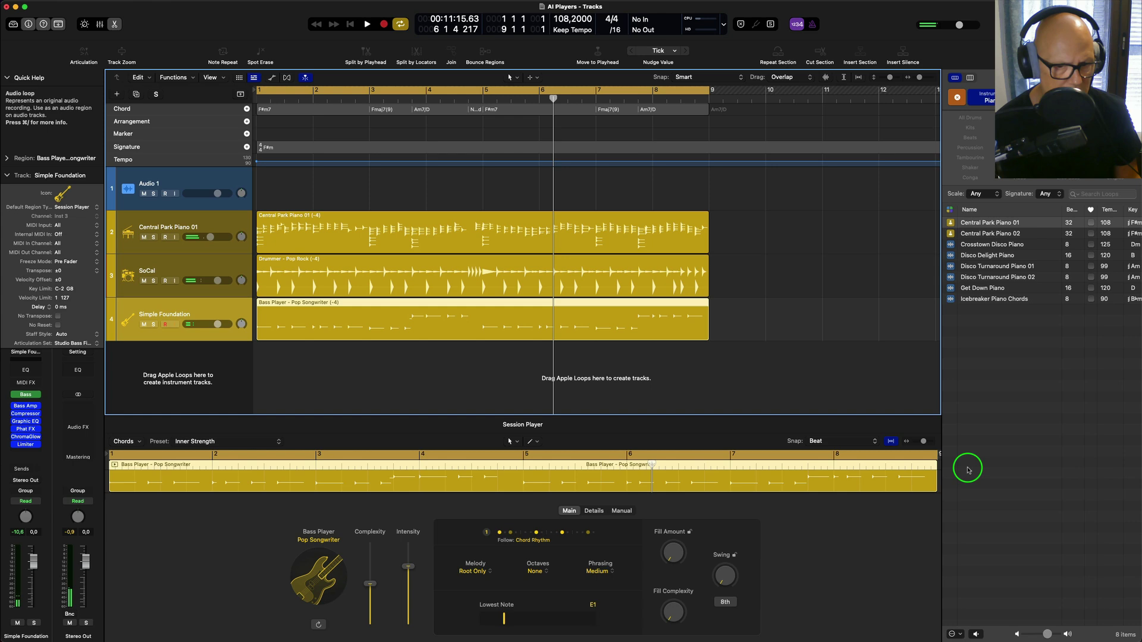
{"action": "left_click", "coordinate": [960, 635]}
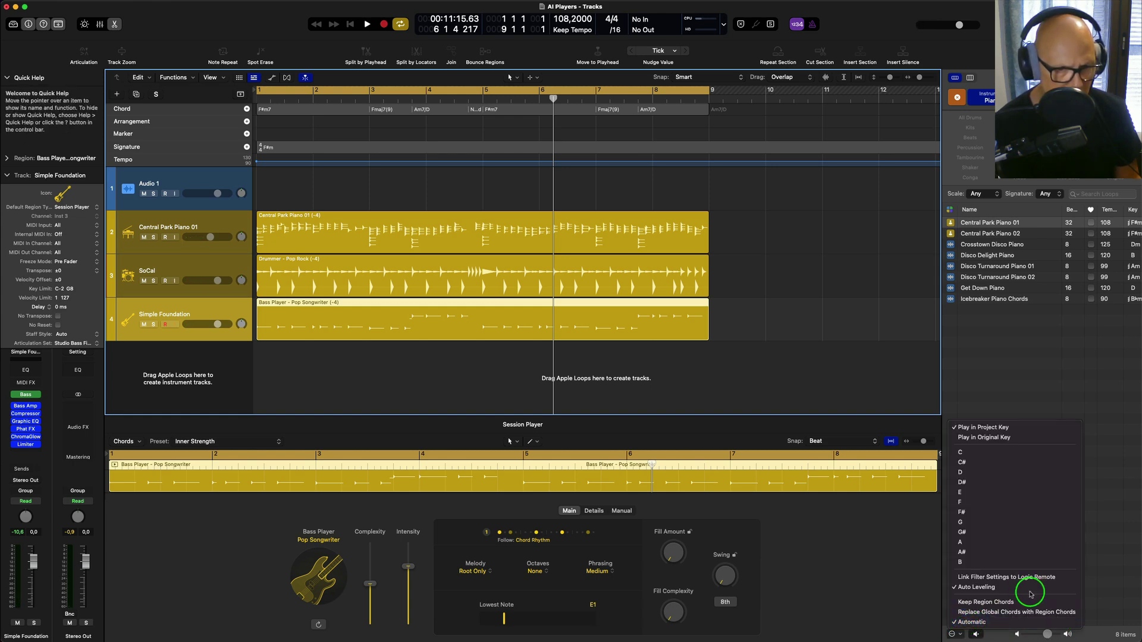
{"action": "left_click", "coordinate": [1003, 428]}
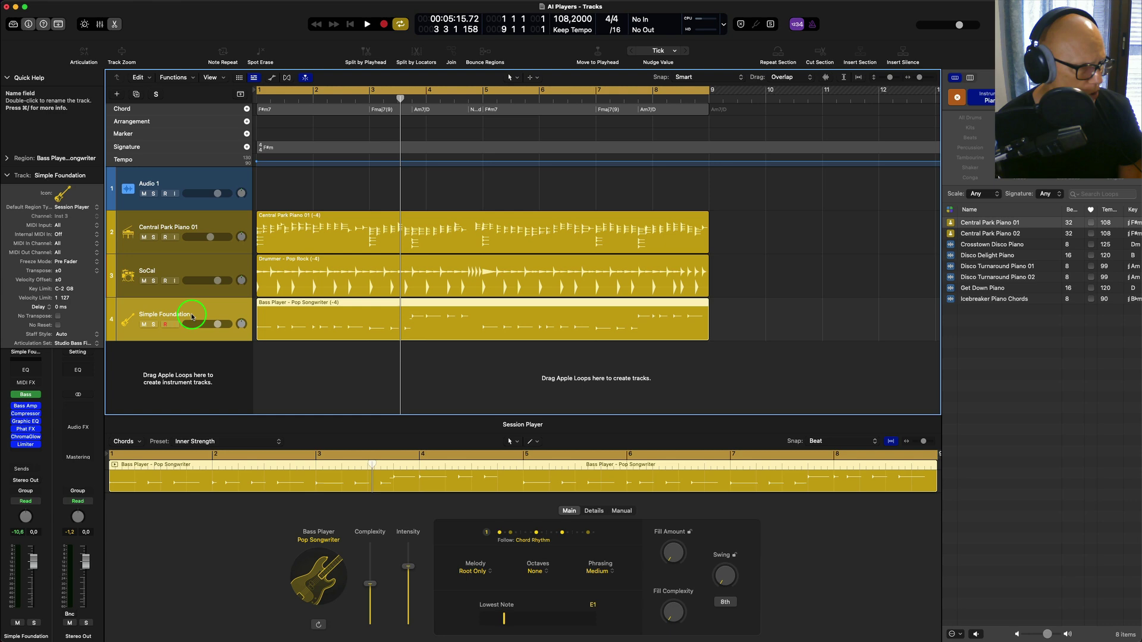
Switch the bass player to the Disco Slap style and play it back.
{"action": "left_click", "coordinate": [325, 538]}
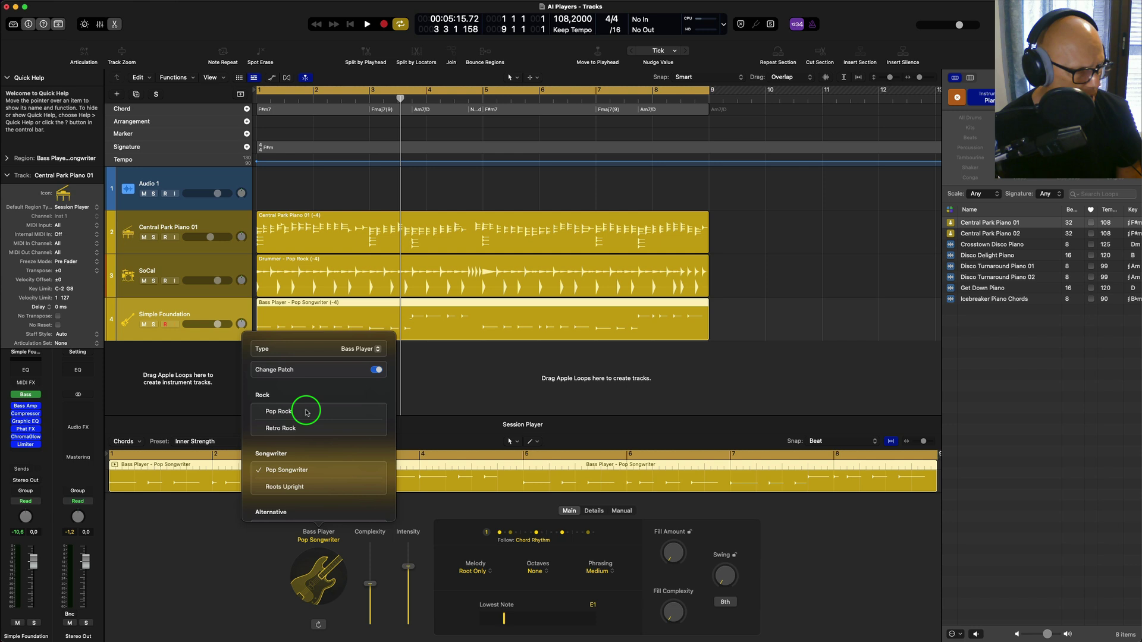
{"action": "scroll", "coordinate": [306, 412], "scroll_direction": "down", "scroll_amount": 3}
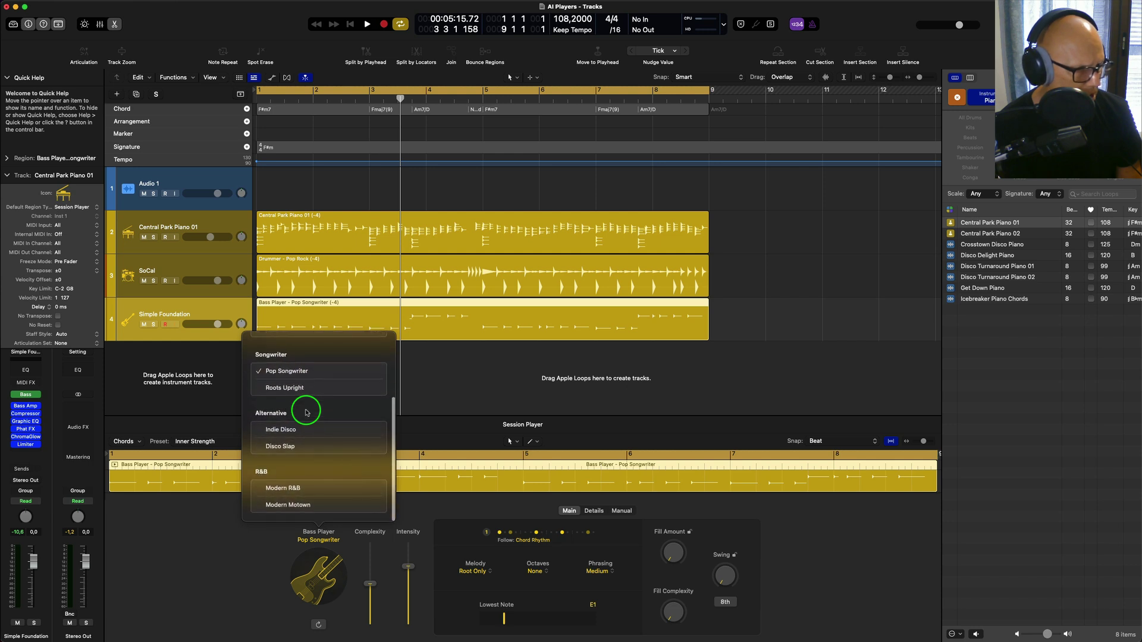
{"action": "scroll", "coordinate": [306, 412], "scroll_direction": "up", "scroll_amount": 2}
{"action": "scroll", "coordinate": [305, 413], "scroll_direction": "down", "scroll_amount": 2}
{"action": "left_click", "coordinate": [293, 446]}
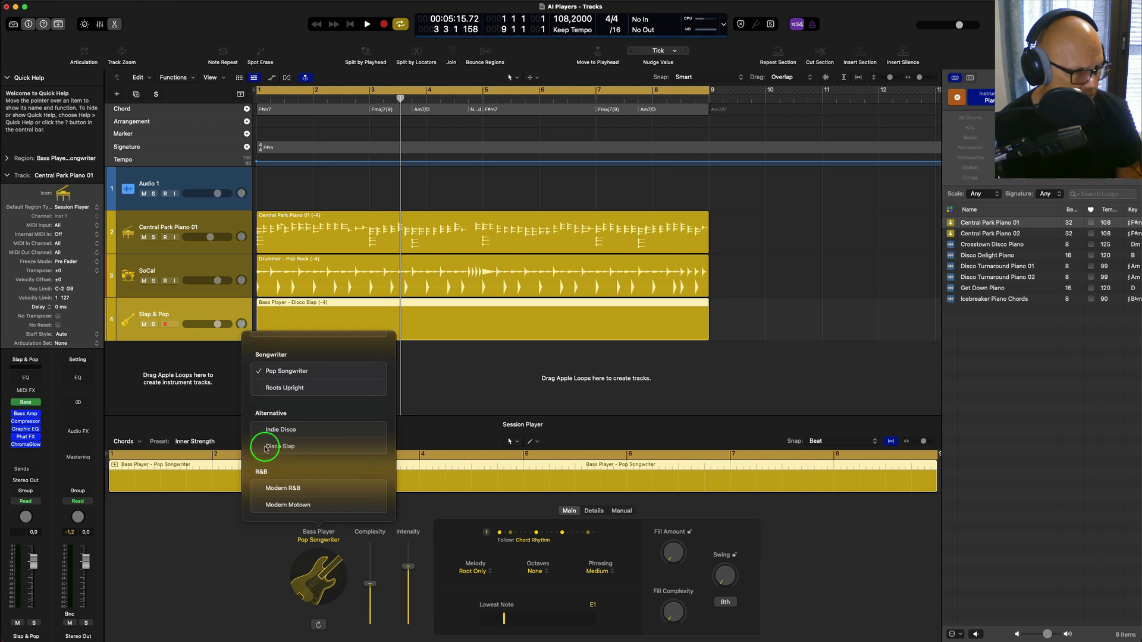
{"action": "left_click", "coordinate": [310, 500]}
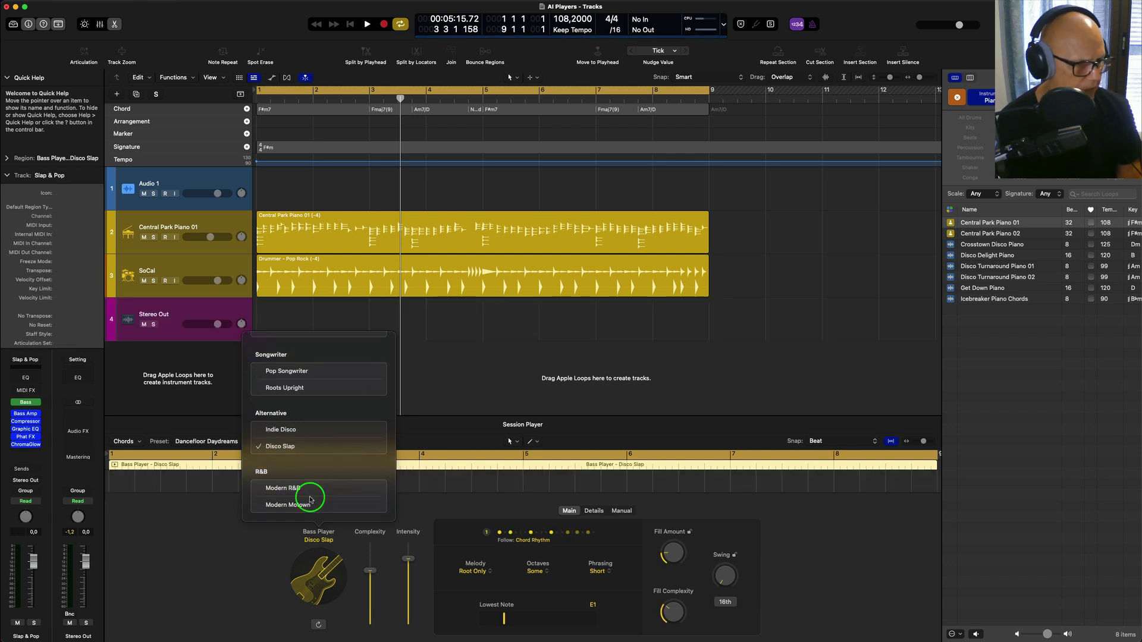
{"action": "left_click", "coordinate": [248, 552]}
{"action": "key", "text": "space"}
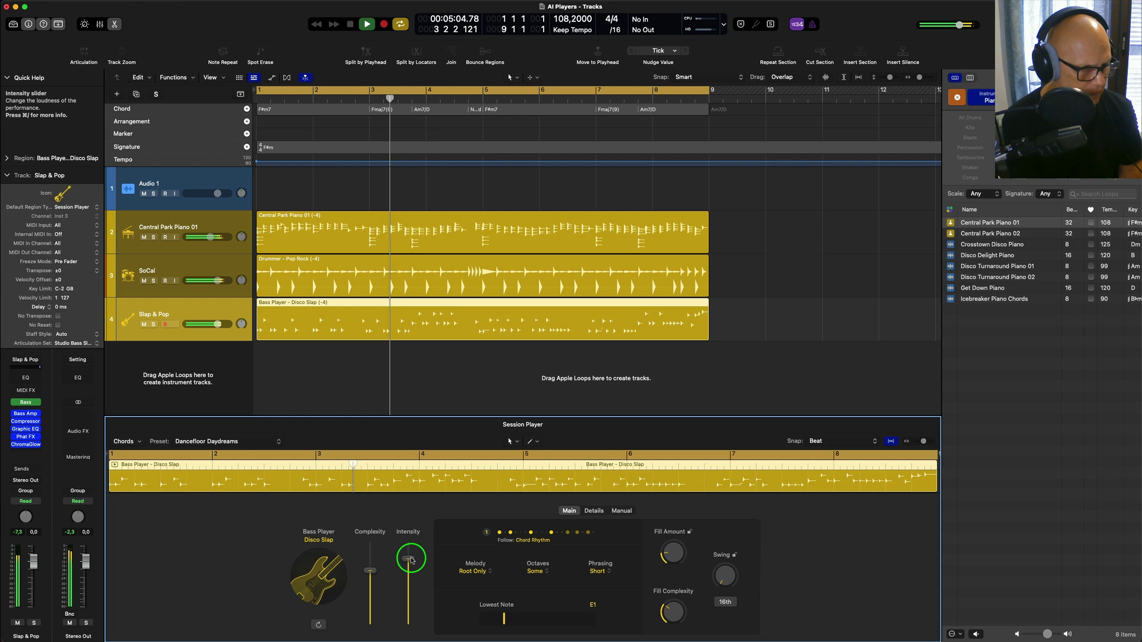
Raise the slap bass intensity, max out complexity and lower the fill amount.
{"action": "left_click_drag", "start_coordinate": [408, 559], "coordinate": [371, 543]}
{"action": "left_click_drag", "start_coordinate": [673, 556], "coordinate": [667, 611]}
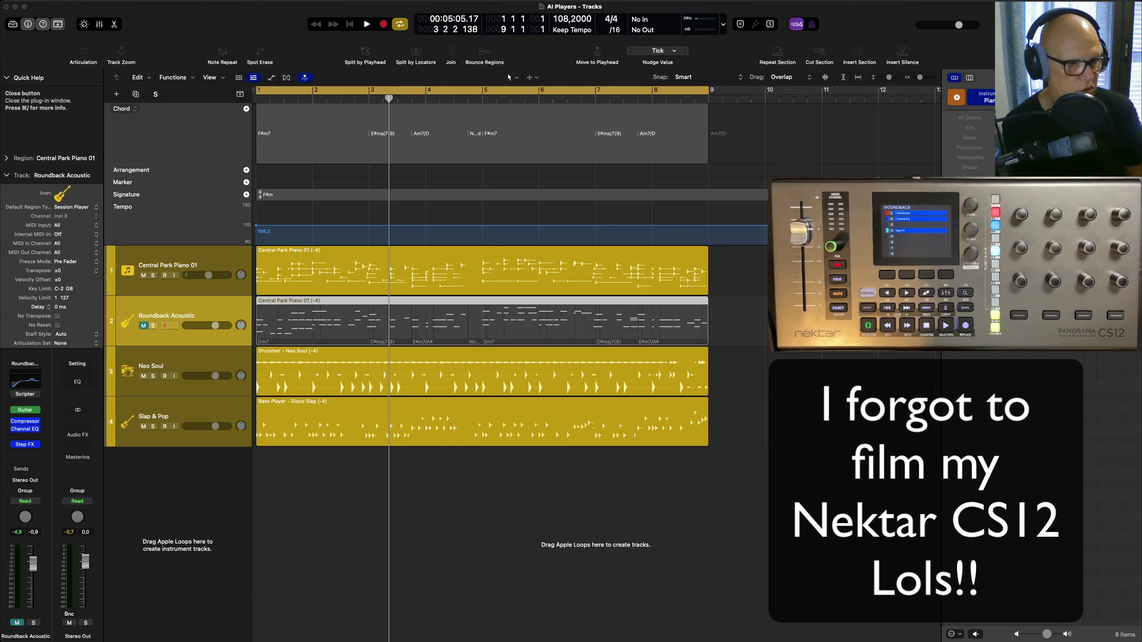
Open Central Park Piano 01's Session Player editor and shrink the chord and tempo lanes.
{"action": "left_click", "coordinate": [209, 264]}
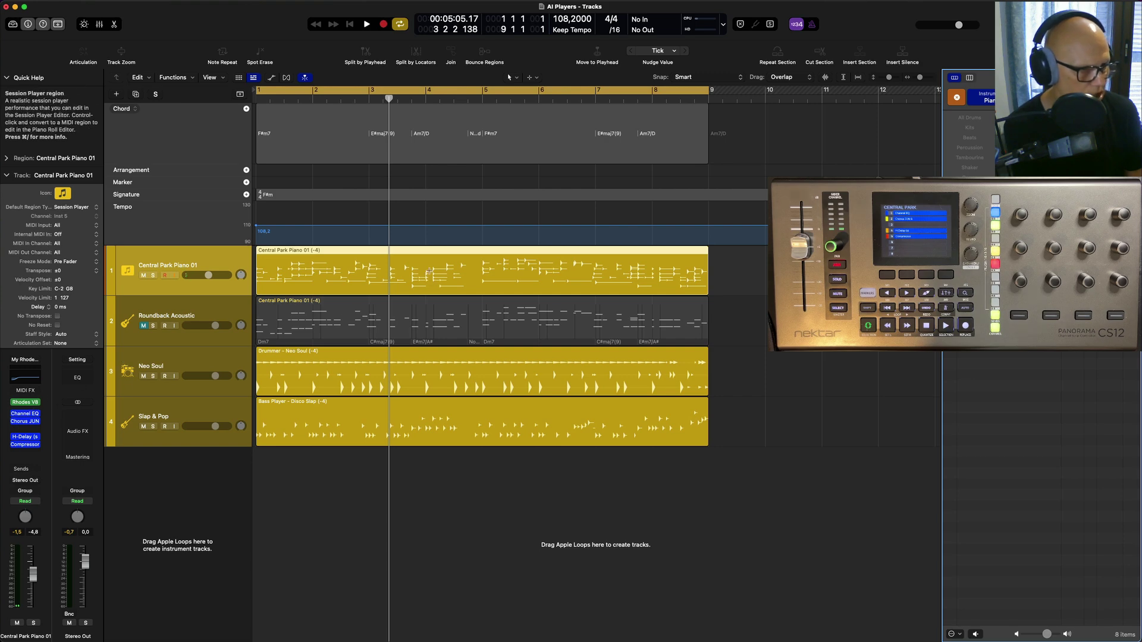
{"action": "key", "text": "e"}
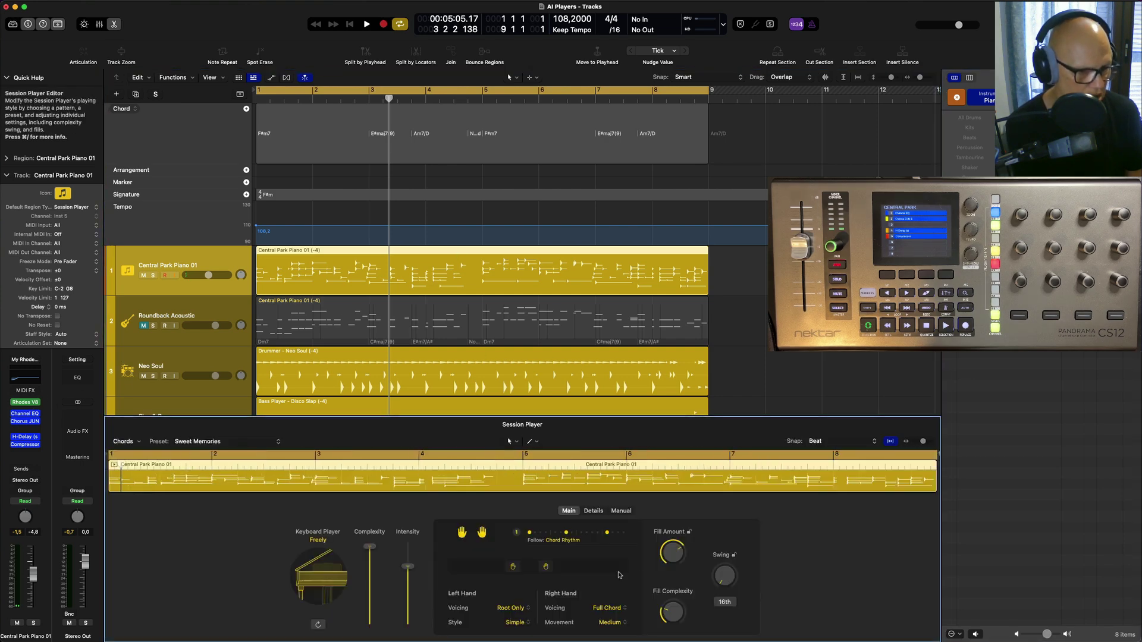
{"action": "scroll", "coordinate": [273, 357], "scroll_direction": "down", "scroll_amount": 3}
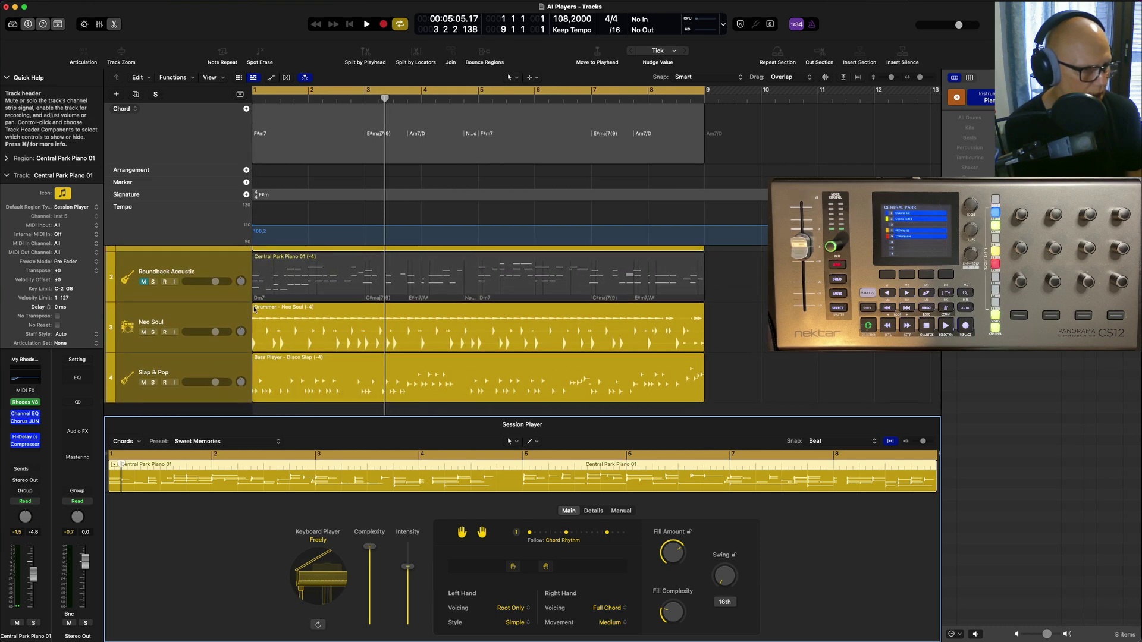
{"action": "scroll", "coordinate": [335, 269], "scroll_direction": "left", "scroll_amount": 1}
{"action": "scroll", "coordinate": [262, 297], "scroll_direction": "up", "scroll_amount": 2}
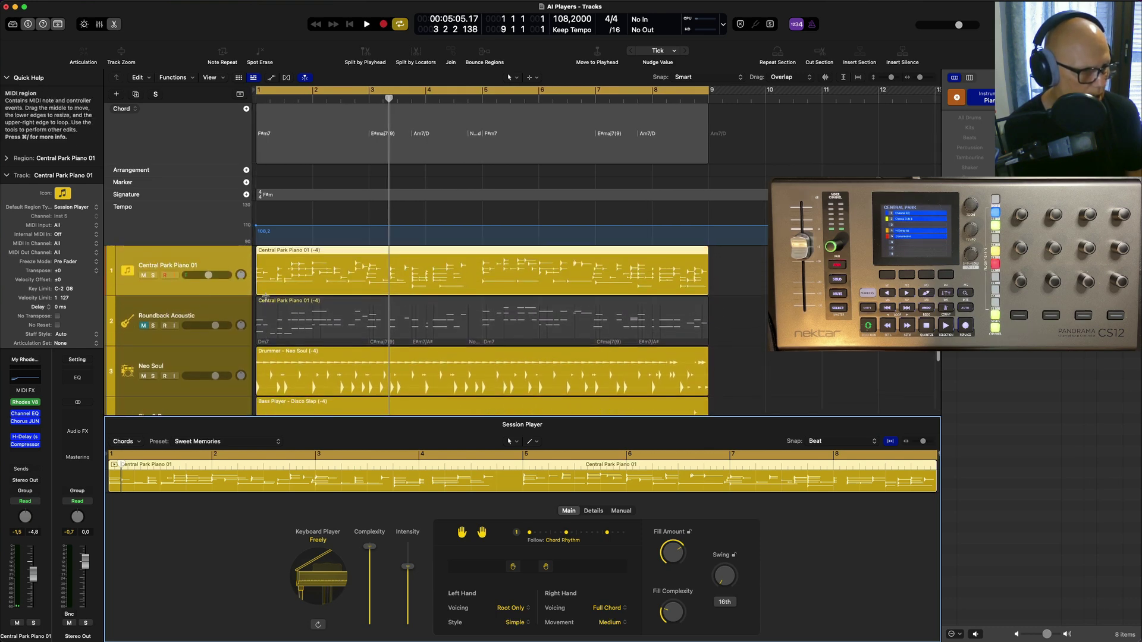
{"action": "scroll", "coordinate": [239, 300], "scroll_direction": "down", "scroll_amount": 2}
{"action": "scroll", "coordinate": [238, 299], "scroll_direction": "down", "scroll_amount": 1}
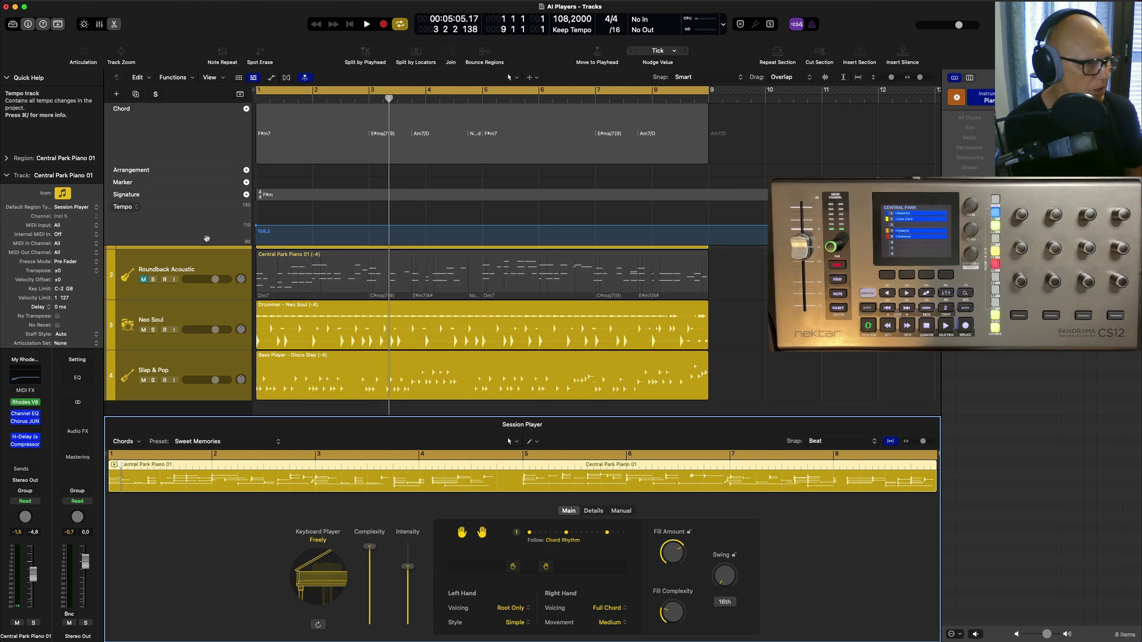
{"action": "left_click_drag", "start_coordinate": [205, 243], "coordinate": [205, 160]}
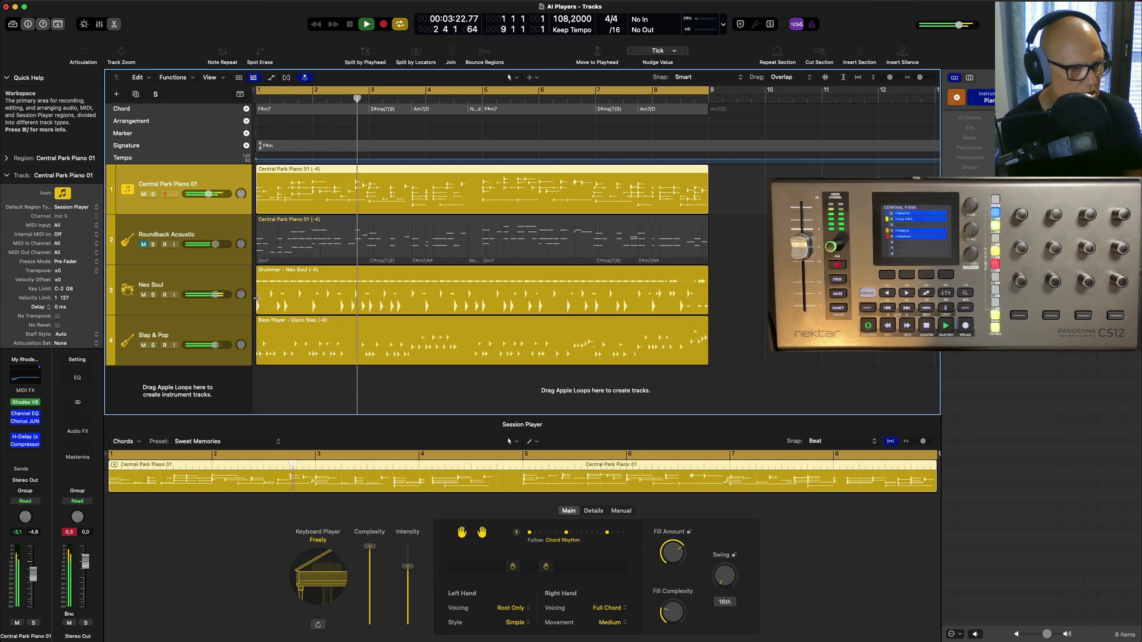
{"action": "left_click", "coordinate": [28, 402]}
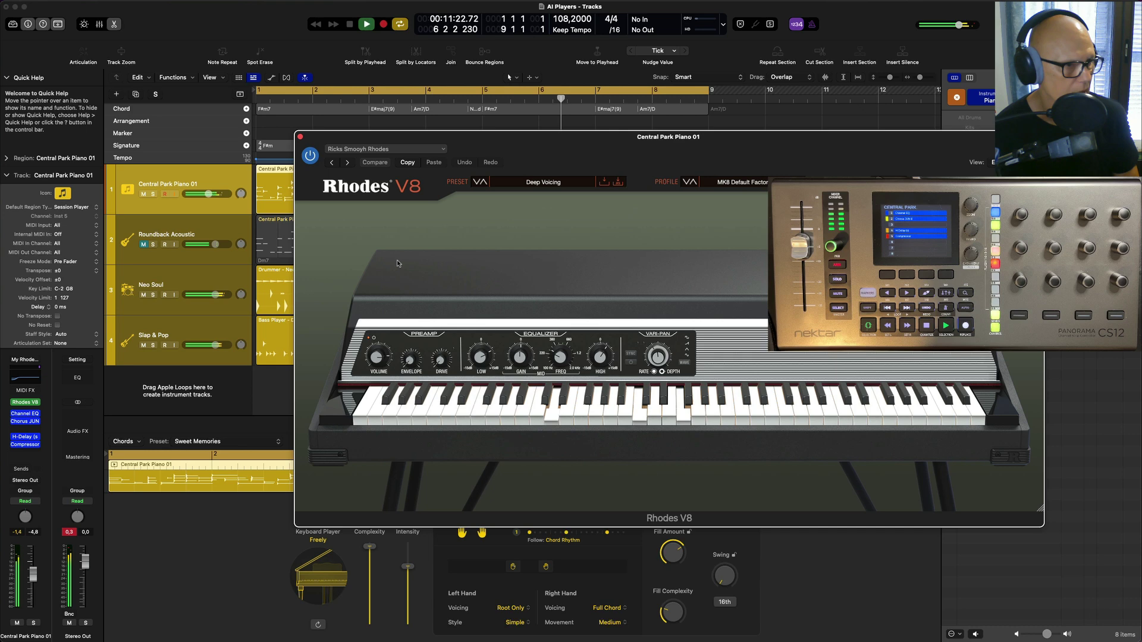
{"action": "left_click", "coordinate": [301, 137]}
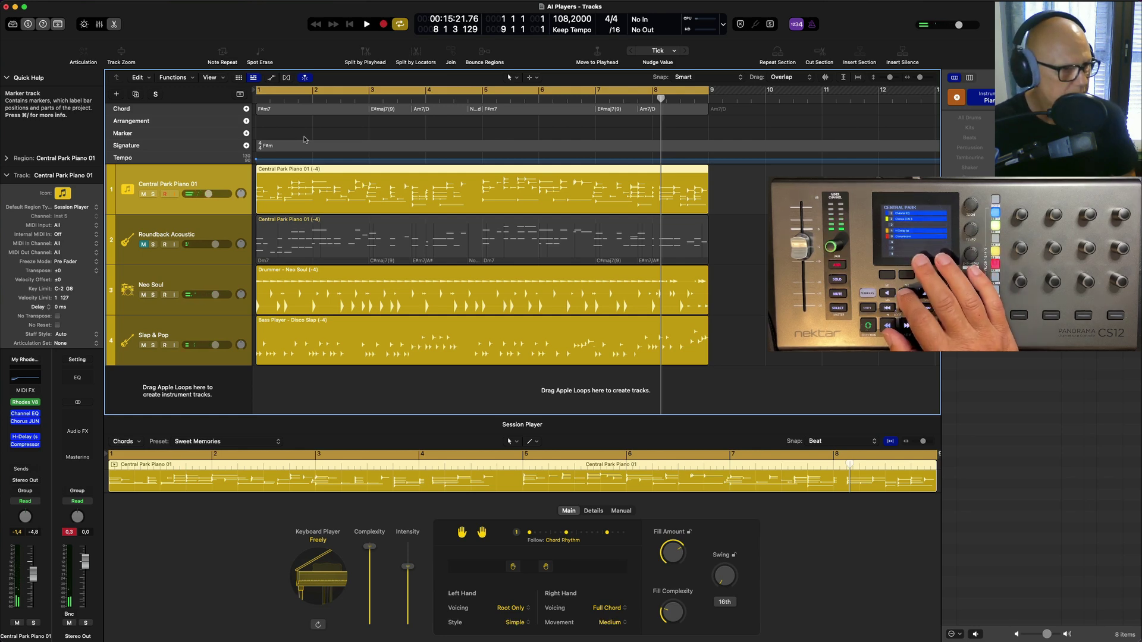
Convert the Central Park Piano 01 region to MIDI and view its notes on Roundback Acoustic.
{"action": "key", "text": "Down"}
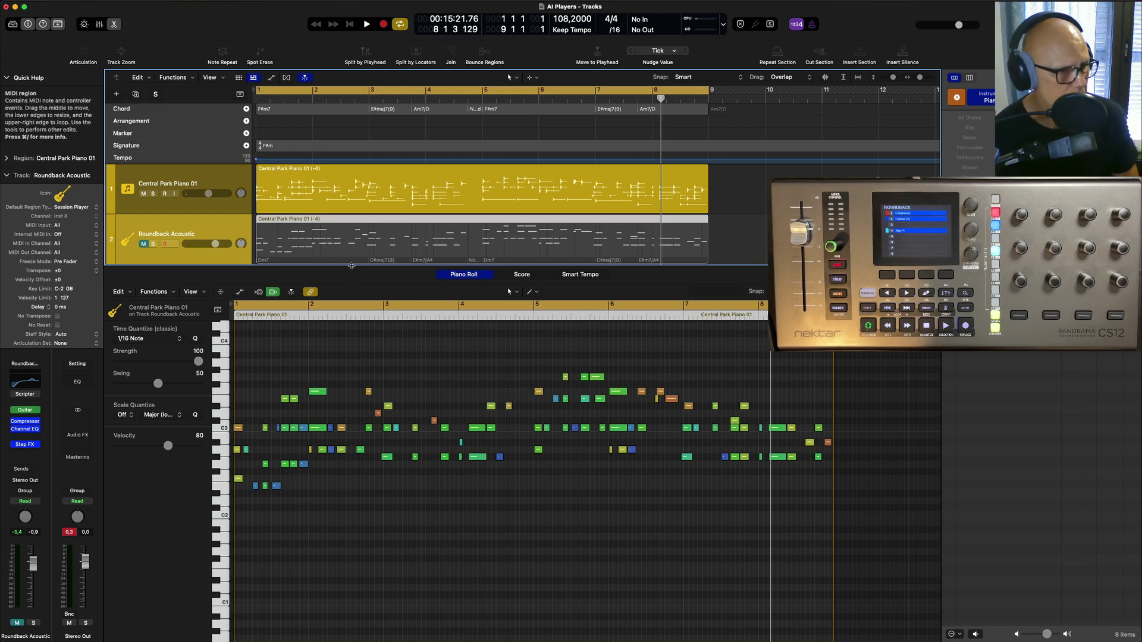
{"action": "left_click_drag", "start_coordinate": [352, 266], "coordinate": [351, 452]}
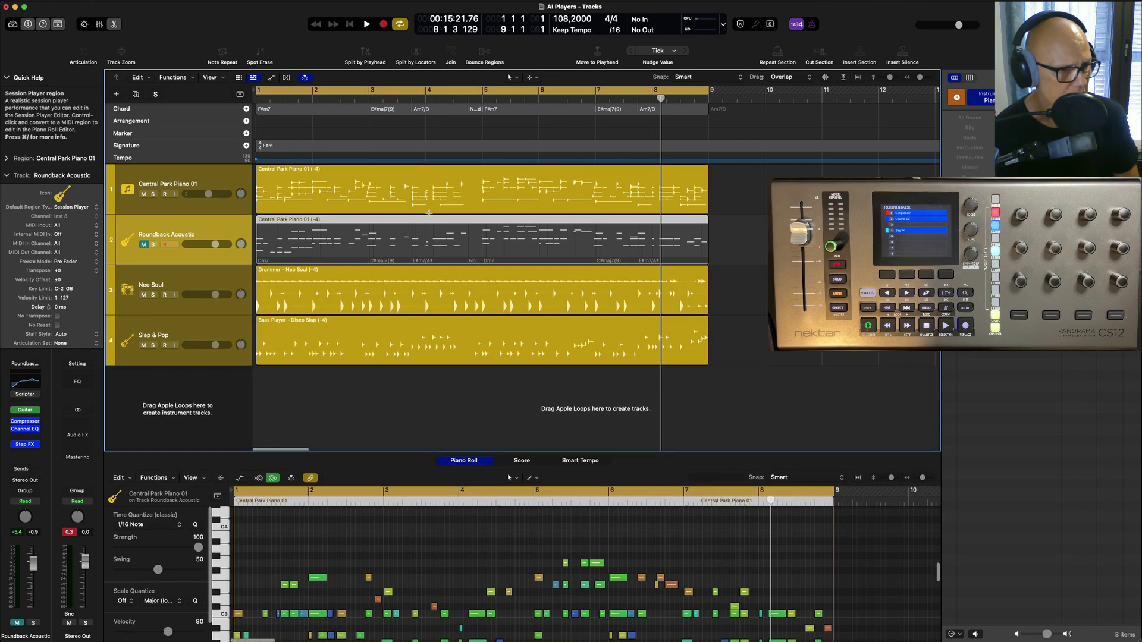
{"action": "left_click", "coordinate": [470, 170]}
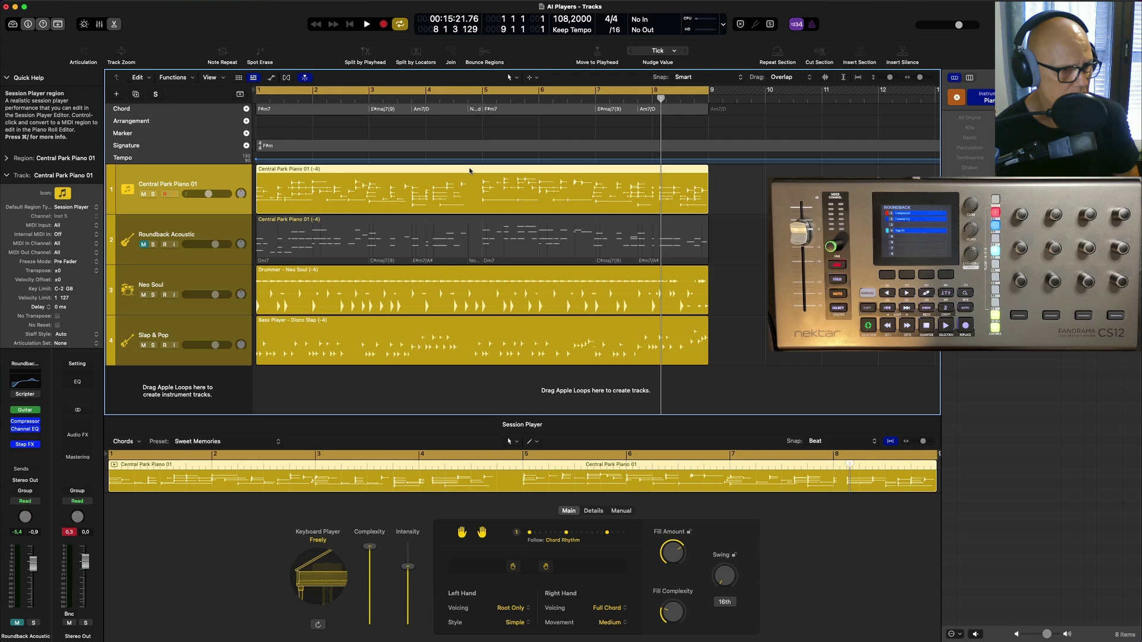
{"action": "right_click", "coordinate": [469, 171]}
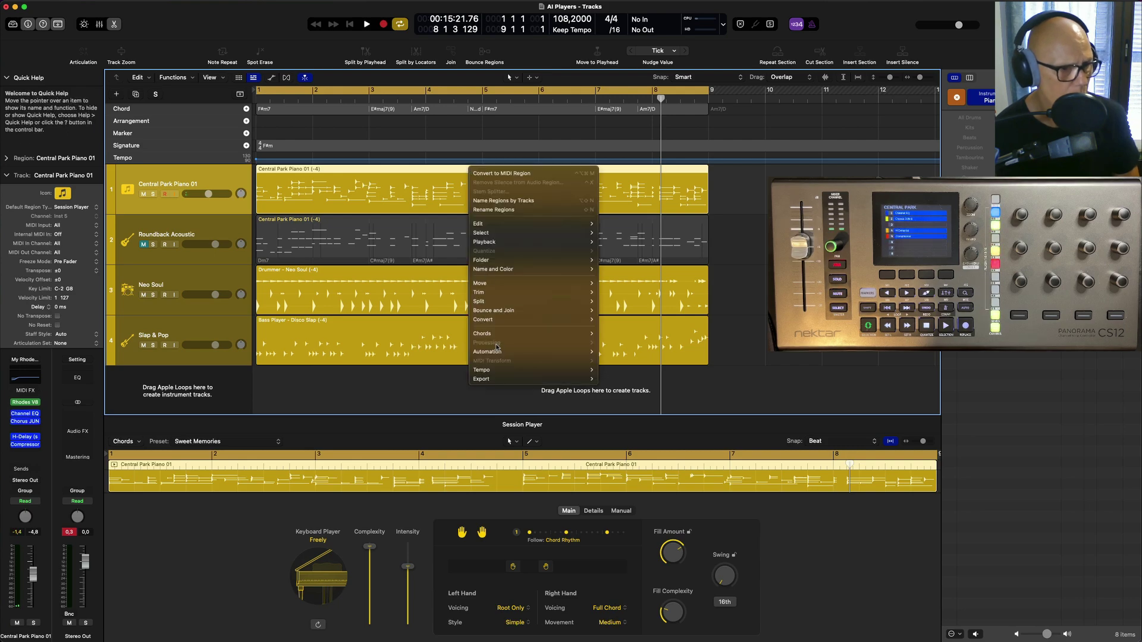
{"action": "mouse_move", "coordinate": [494, 324]}
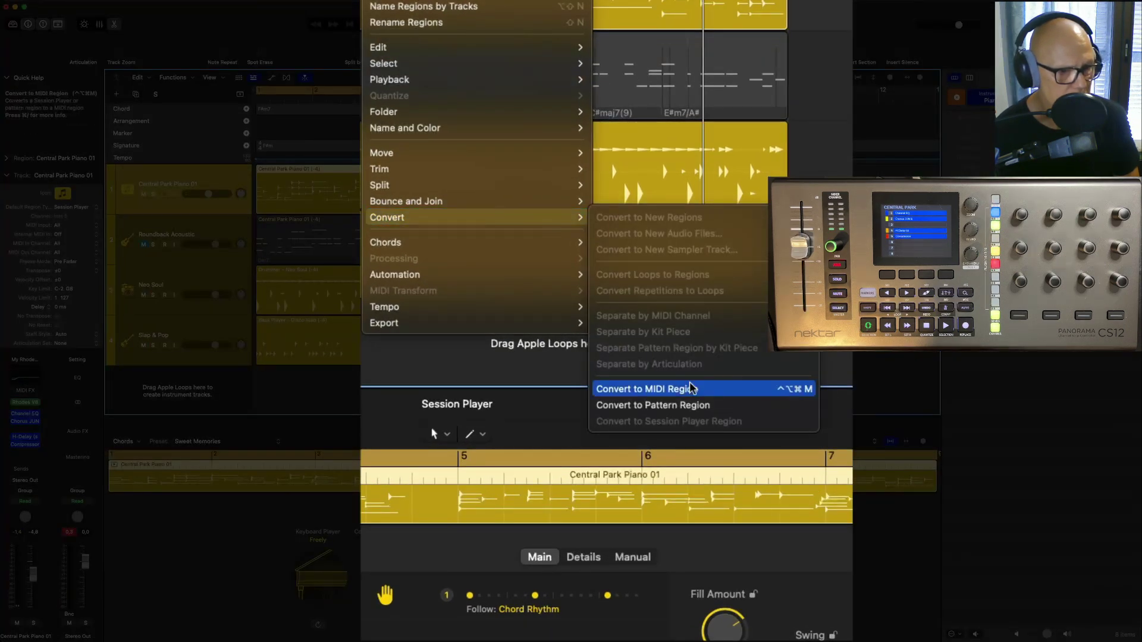
{"action": "left_click", "coordinate": [688, 387]}
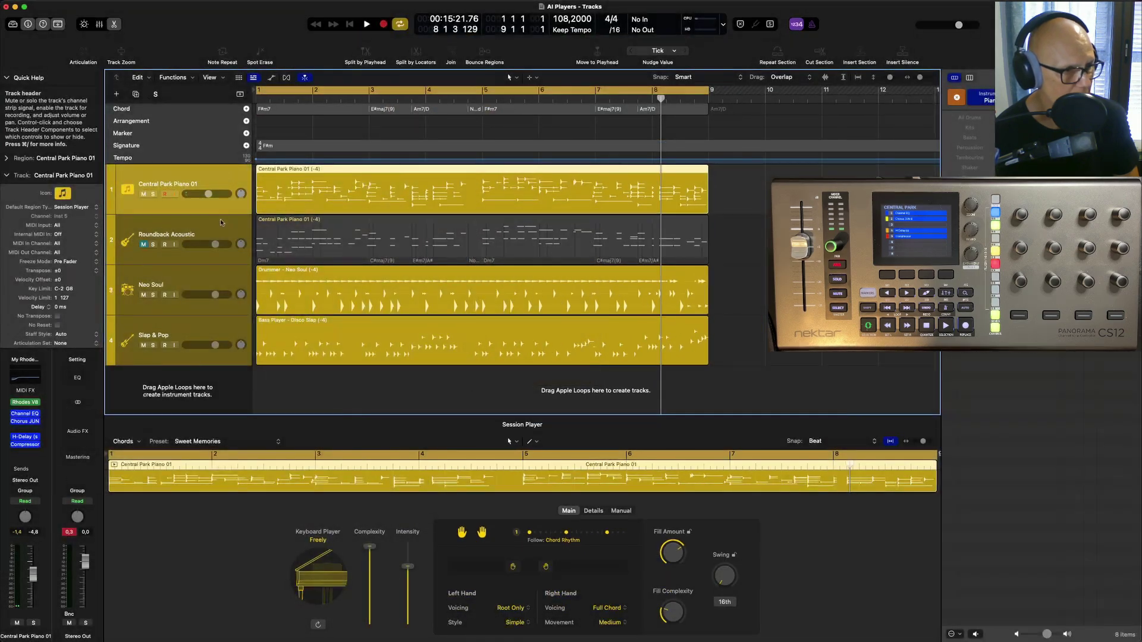
{"action": "left_click", "coordinate": [416, 242]}
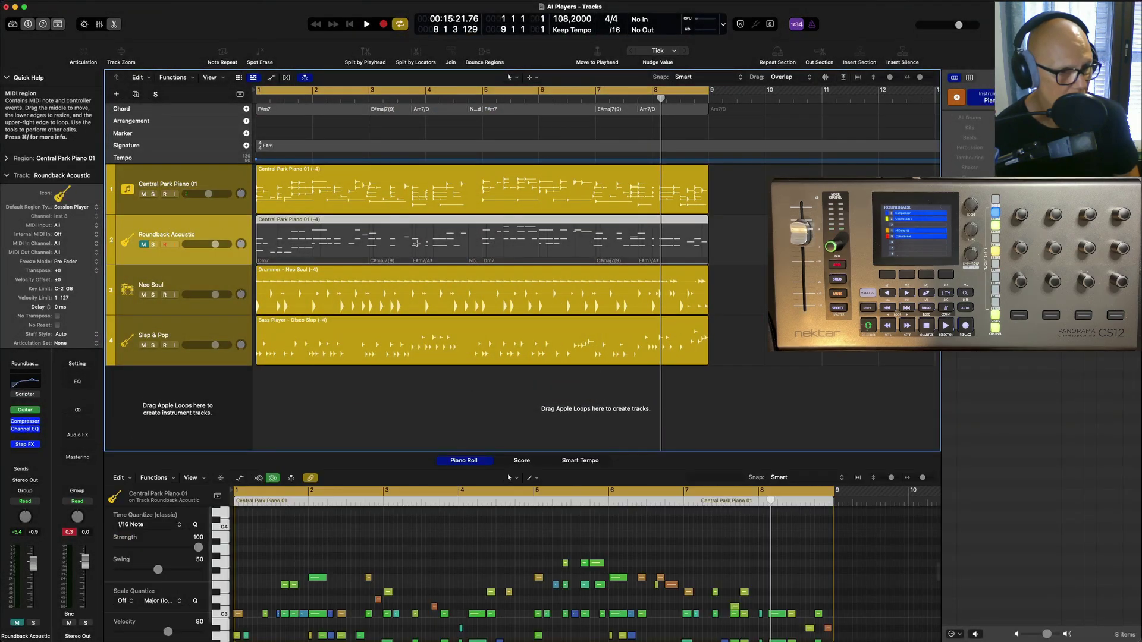
Select the Neo Soul and Slap & Pop tracks while playing back from the beginning.
{"action": "left_click", "coordinate": [193, 276]}
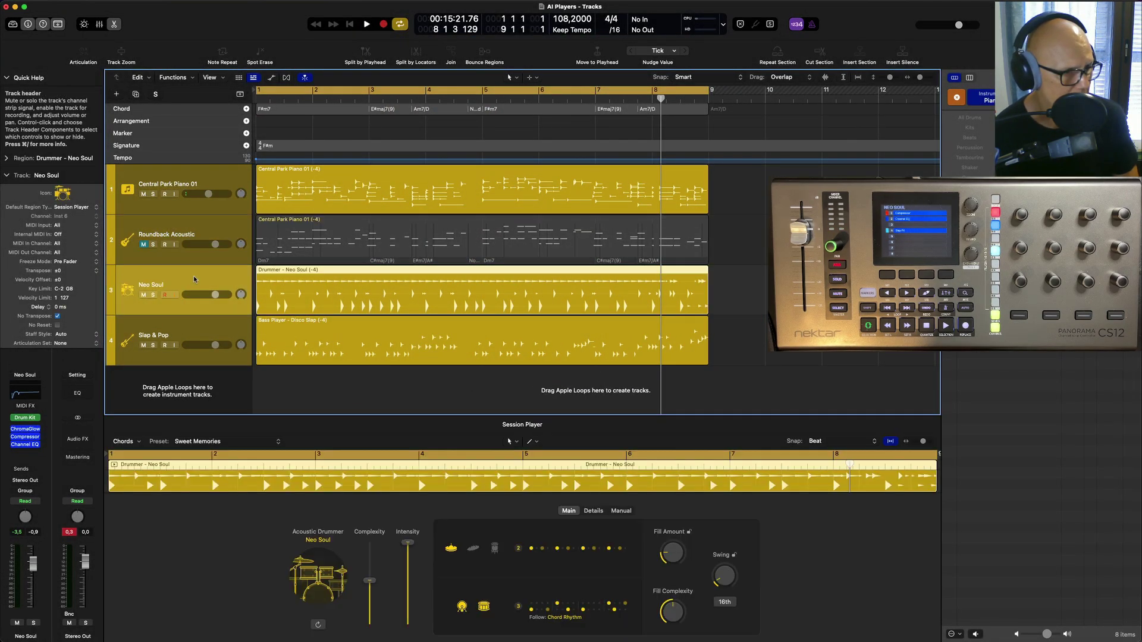
{"action": "key", "text": "shift+space"}
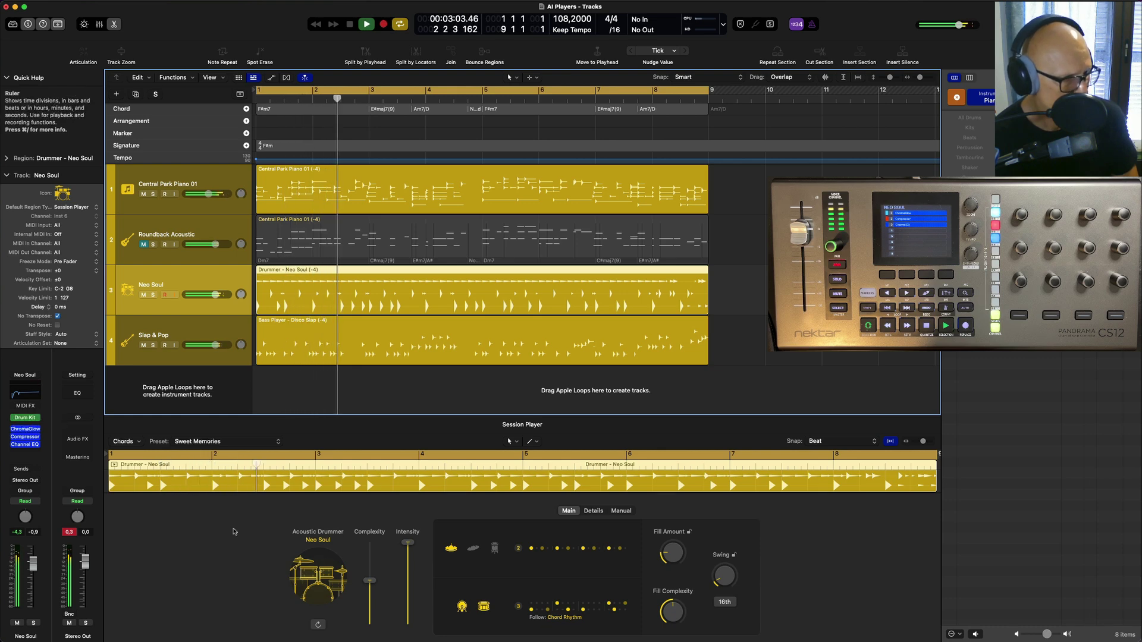
{"action": "left_click", "coordinate": [206, 332]}
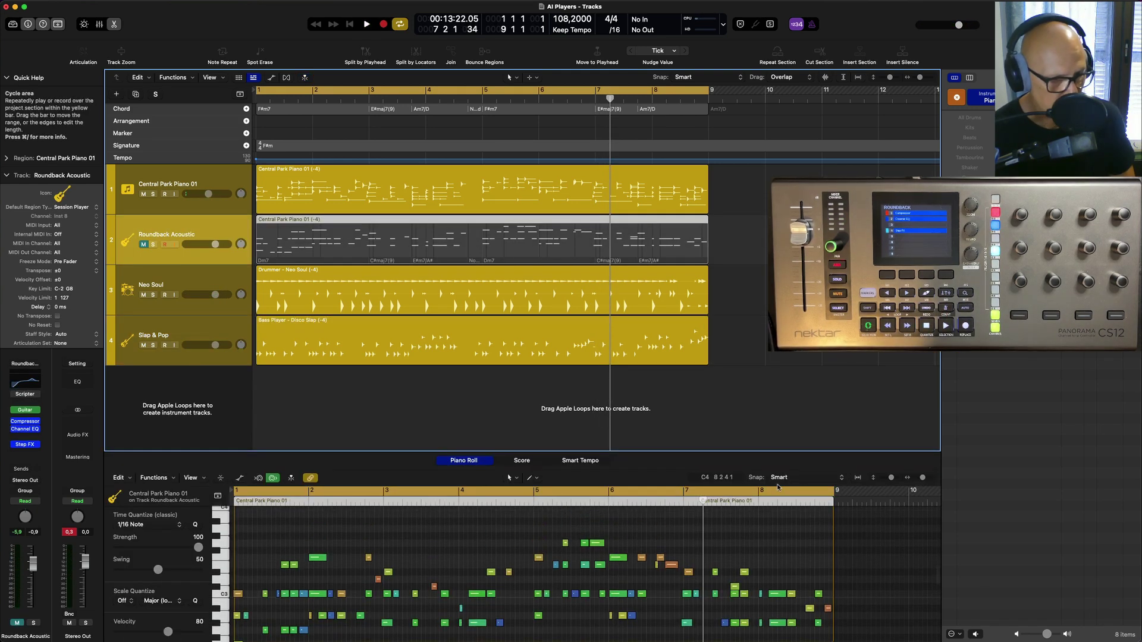
Unmute Roundback Acoustic and solo it to hear the guitar alone.
{"action": "scroll", "coordinate": [755, 582], "scroll_direction": "down", "scroll_amount": 2}
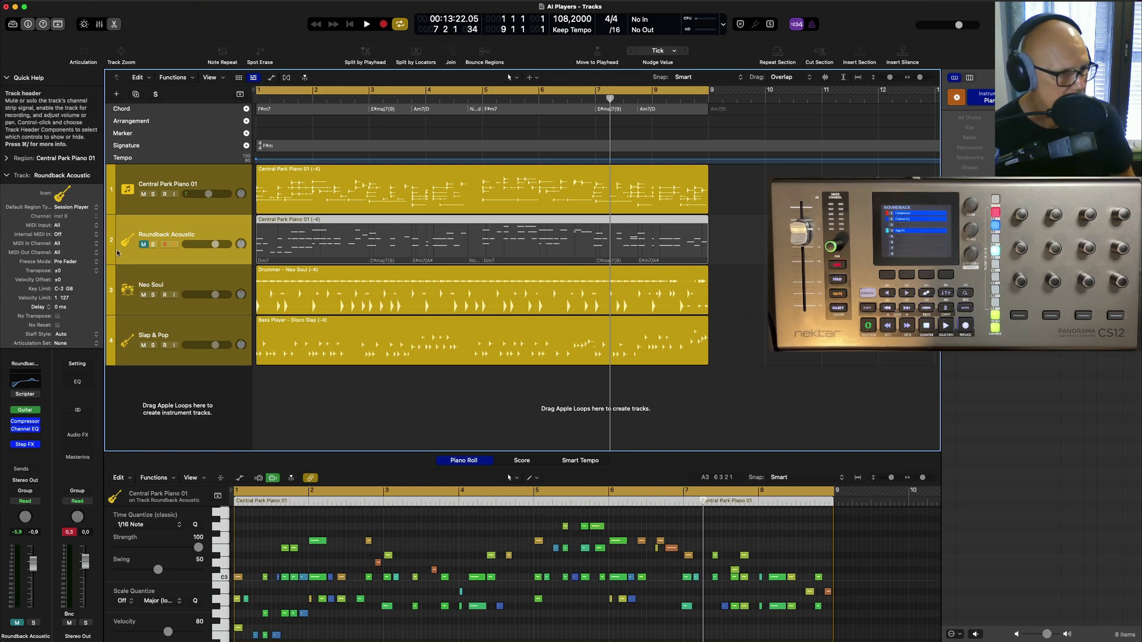
{"action": "left_click", "coordinate": [143, 245]}
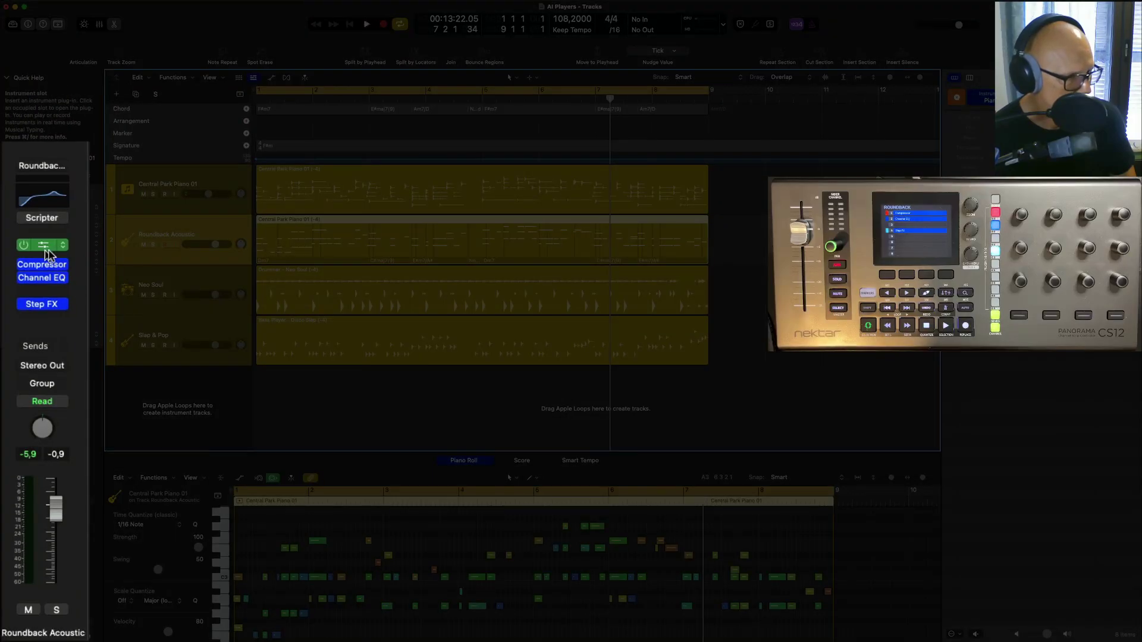
{"action": "left_click", "coordinate": [12, 23]}
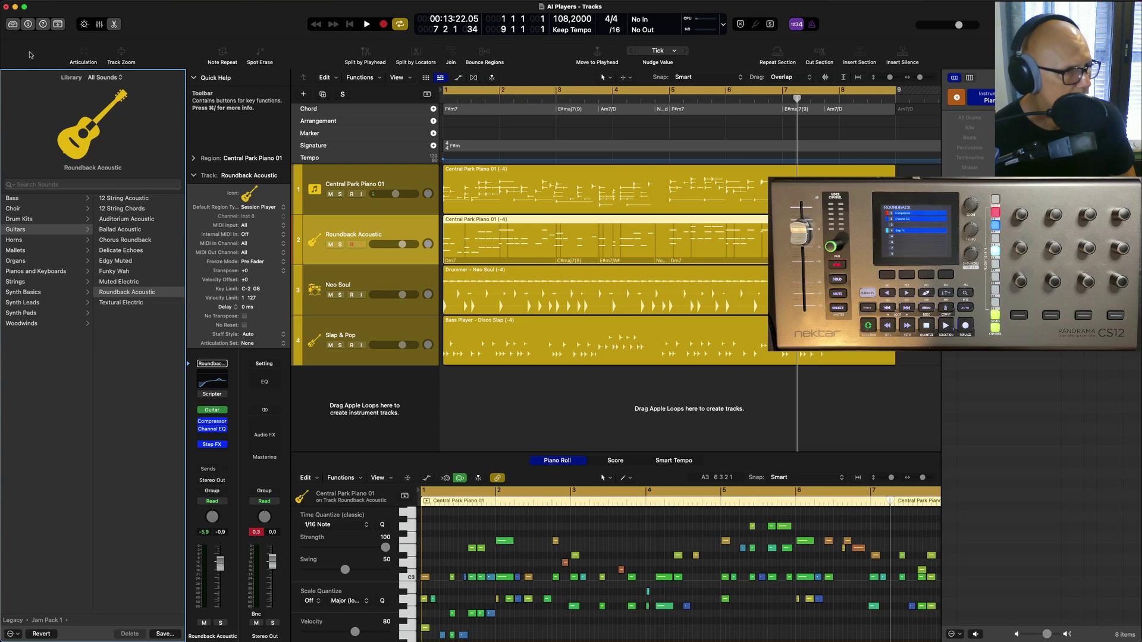
{"action": "left_click", "coordinate": [12, 24]}
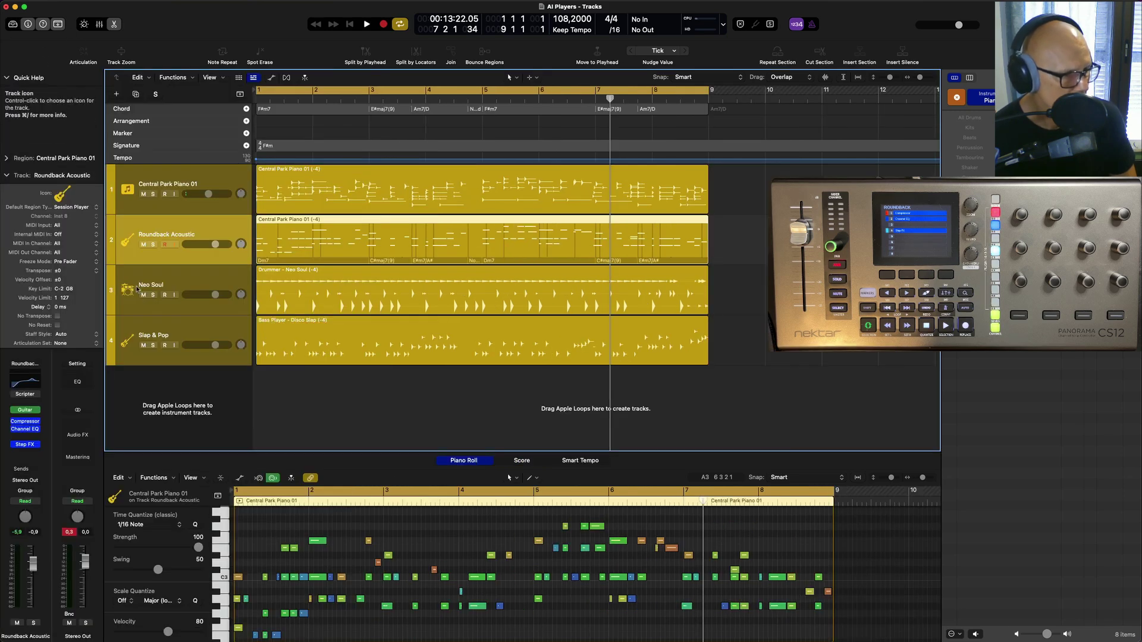
{"action": "left_click", "coordinate": [154, 245]}
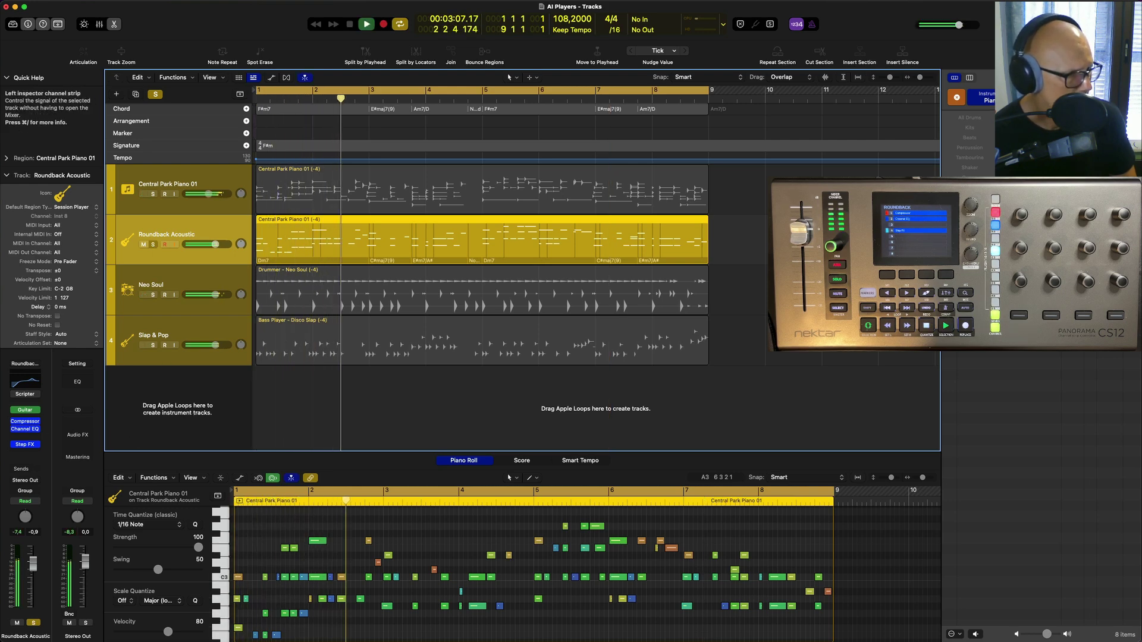
Check the guitar's Step FX plug-in, then unsolo Roundback Acoustic and stop playback near bar 3.
{"action": "left_click", "coordinate": [27, 444]}
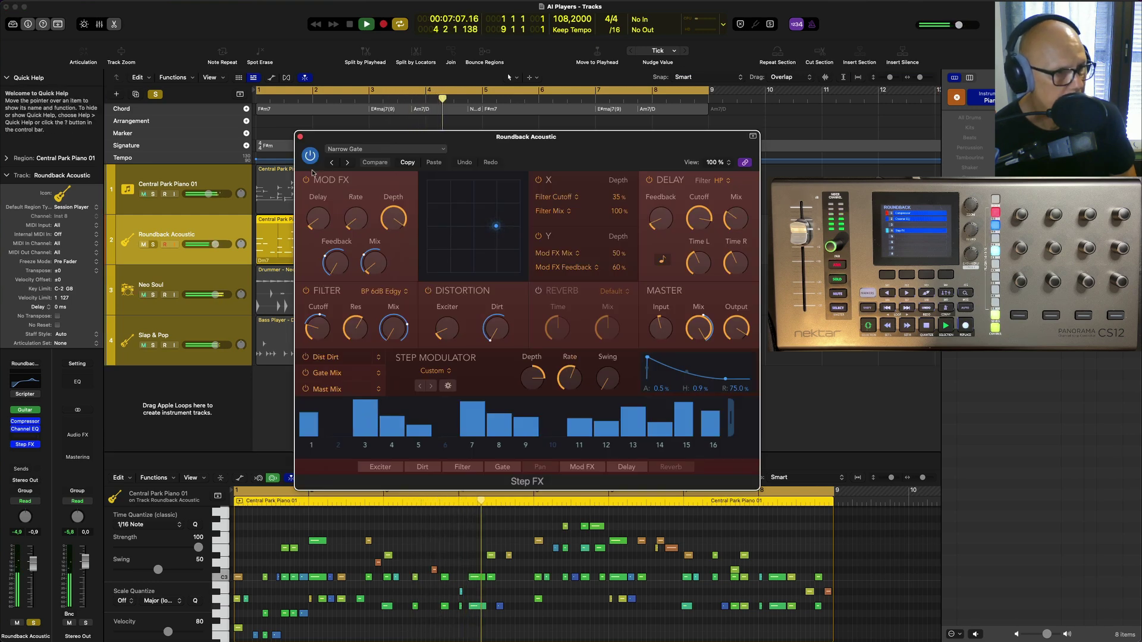
{"action": "key", "text": "super+w"}
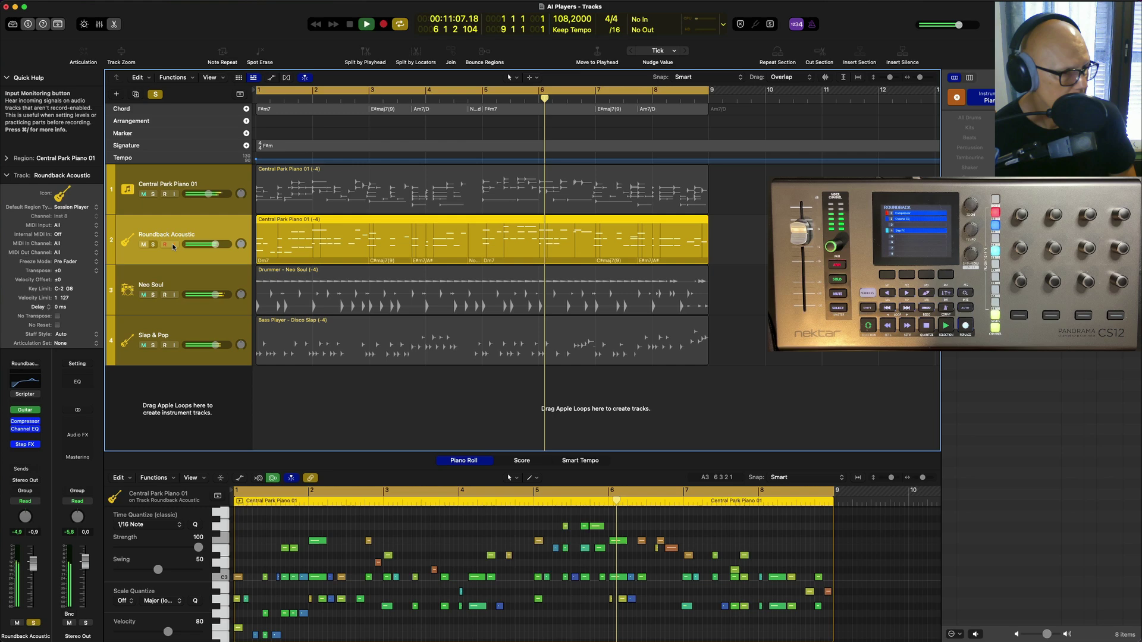
{"action": "left_click", "coordinate": [33, 623]}
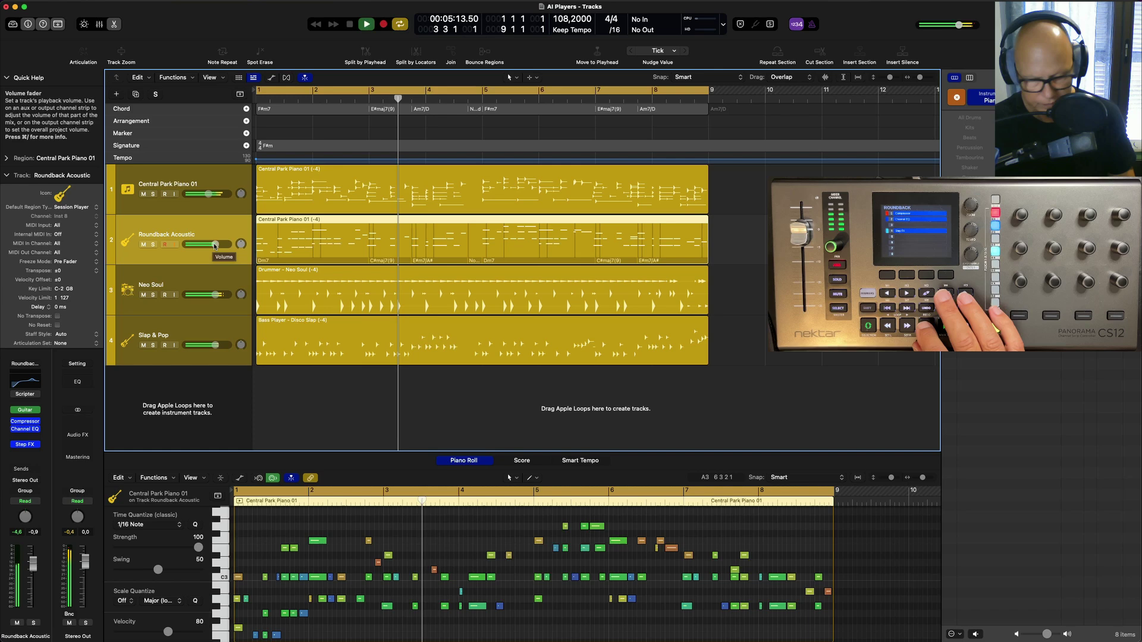
{"action": "key", "text": "space"}
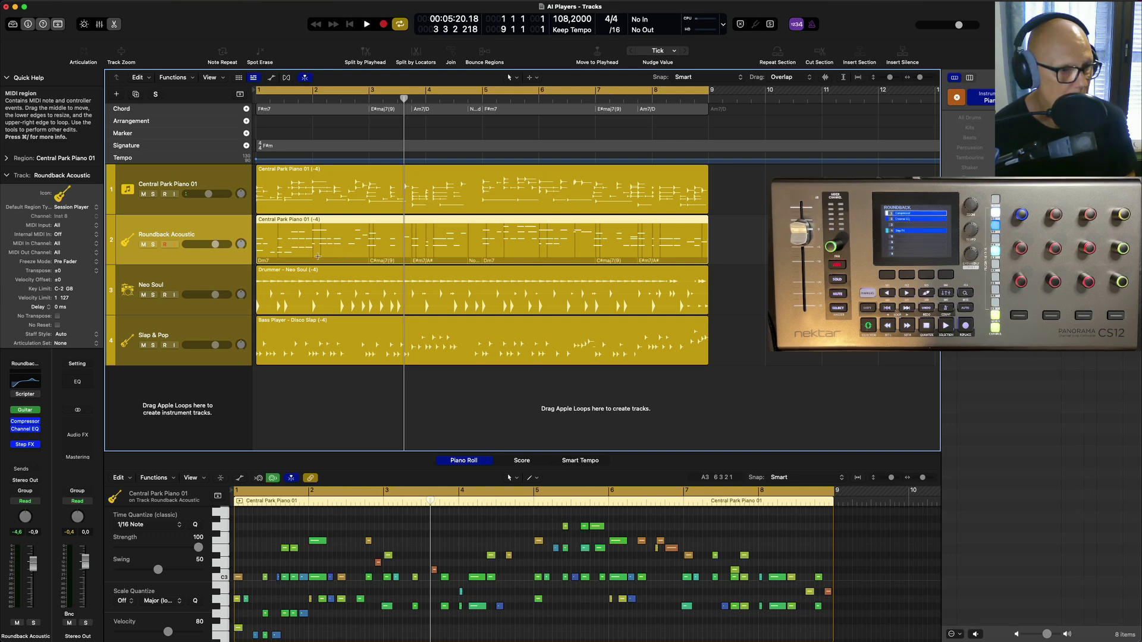
{"action": "left_click", "coordinate": [198, 279]}
{"action": "key", "text": "Return"}
{"action": "key", "text": "space"}
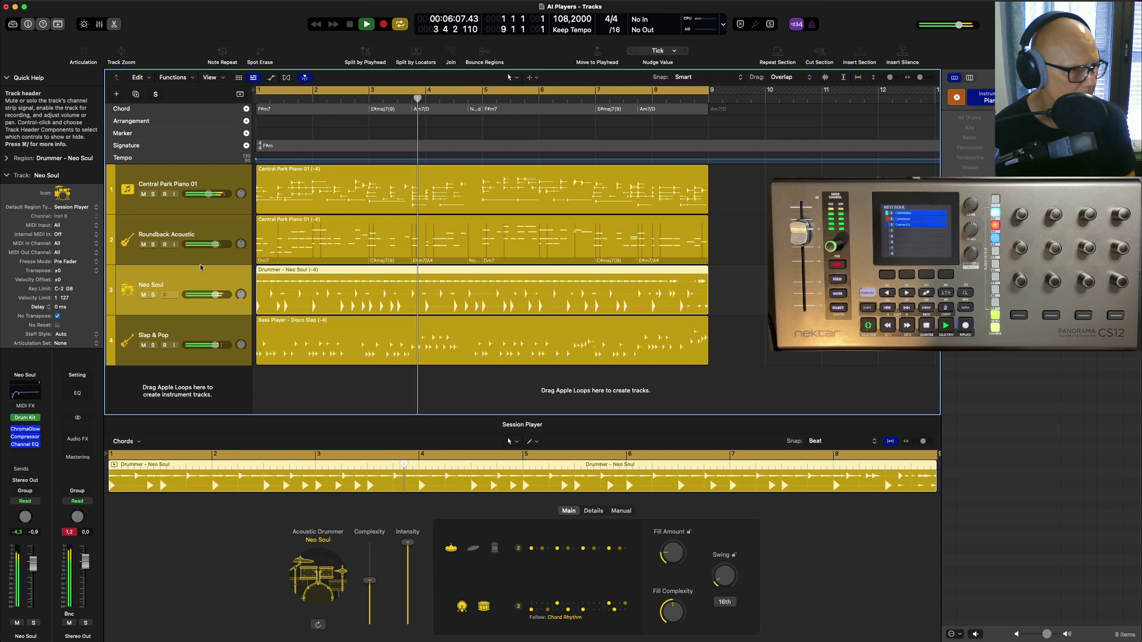
{"action": "left_click", "coordinate": [220, 223]}
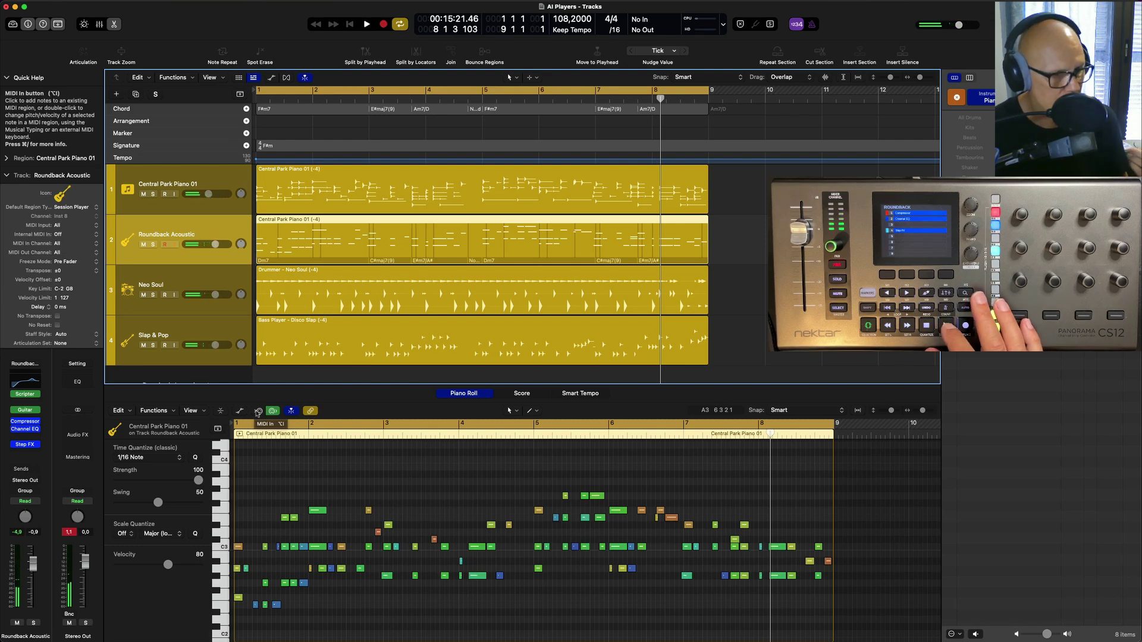
Solo Roundback Acoustic and replay the project from bar 1.
{"action": "key", "text": "Return"}
{"action": "key", "text": "space"}
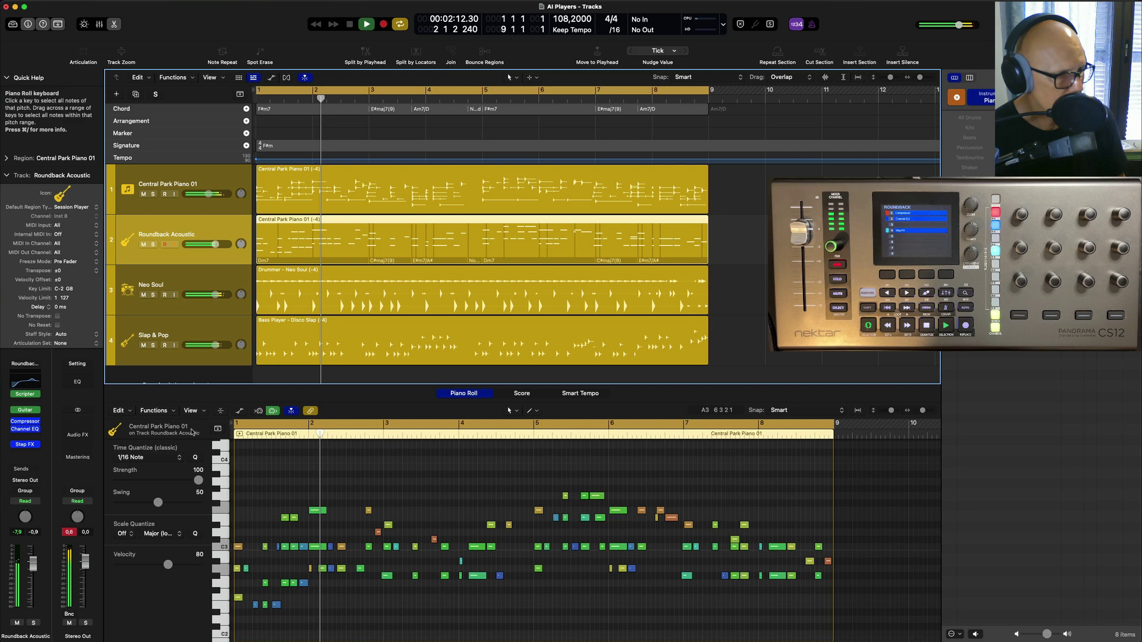
{"action": "mouse_move", "coordinate": [29, 395]}
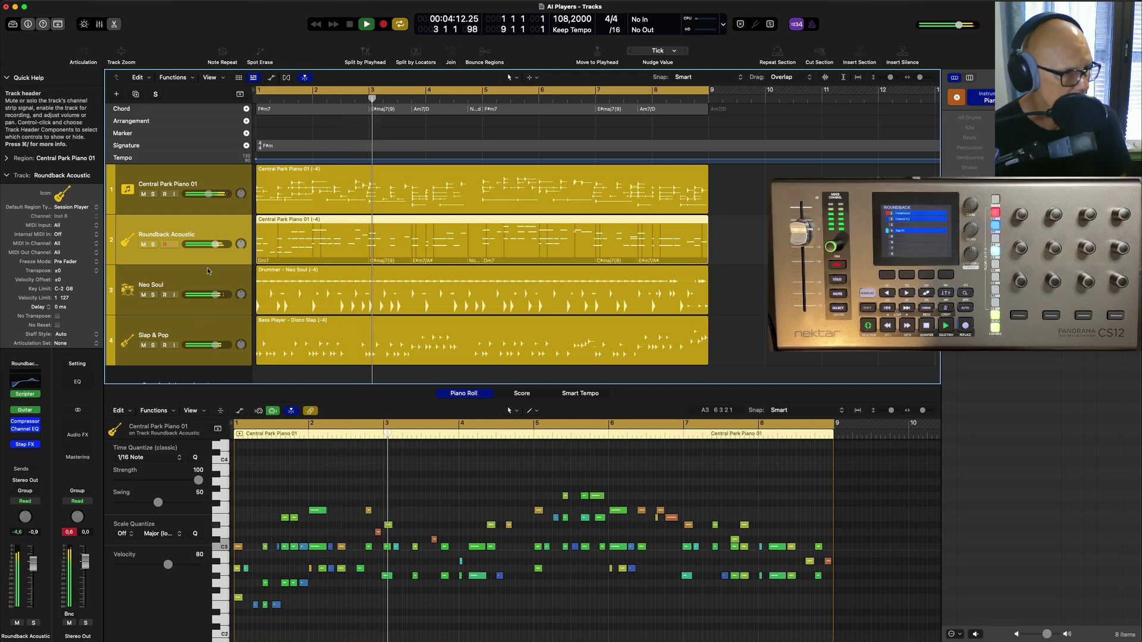
{"action": "left_click", "coordinate": [153, 244]}
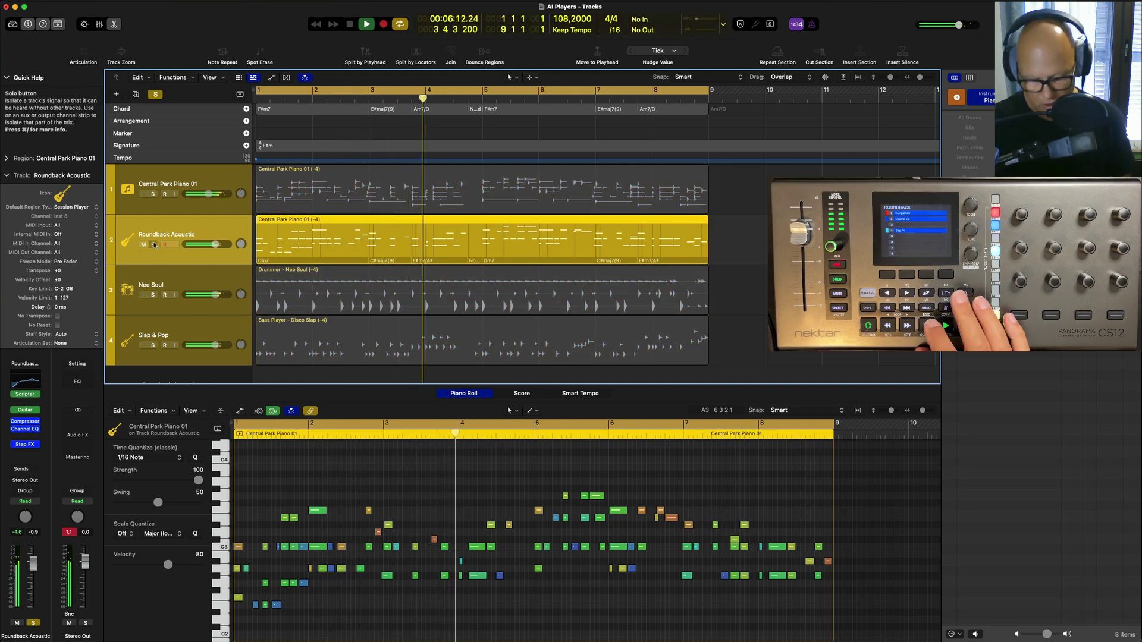
{"action": "key", "text": "space"}
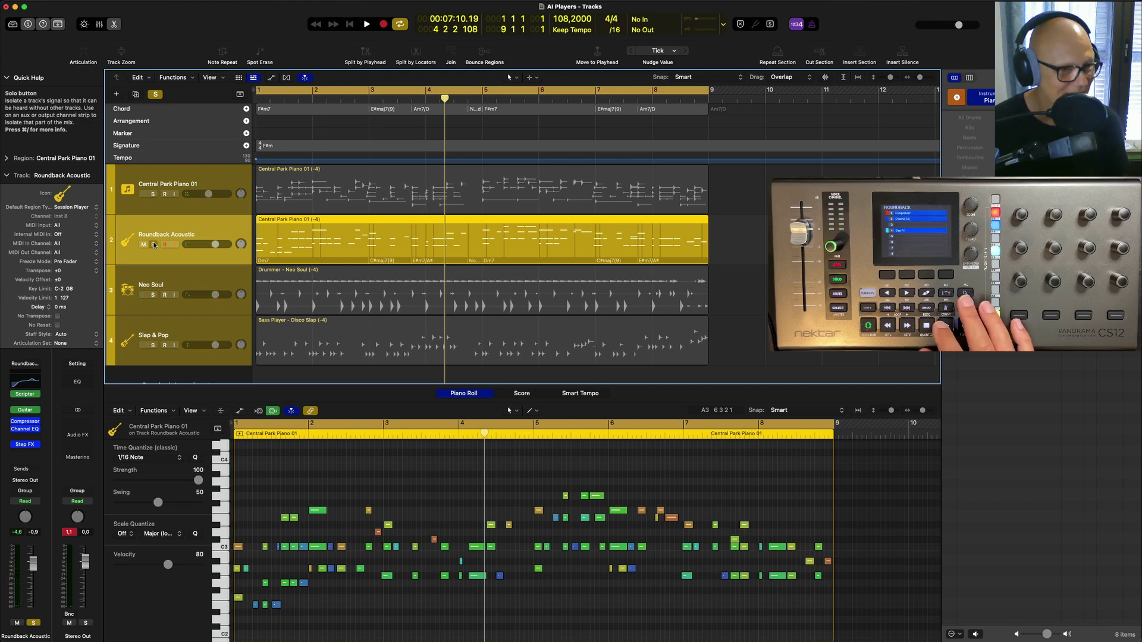
{"action": "key", "text": "Return"}
{"action": "key", "text": "space"}
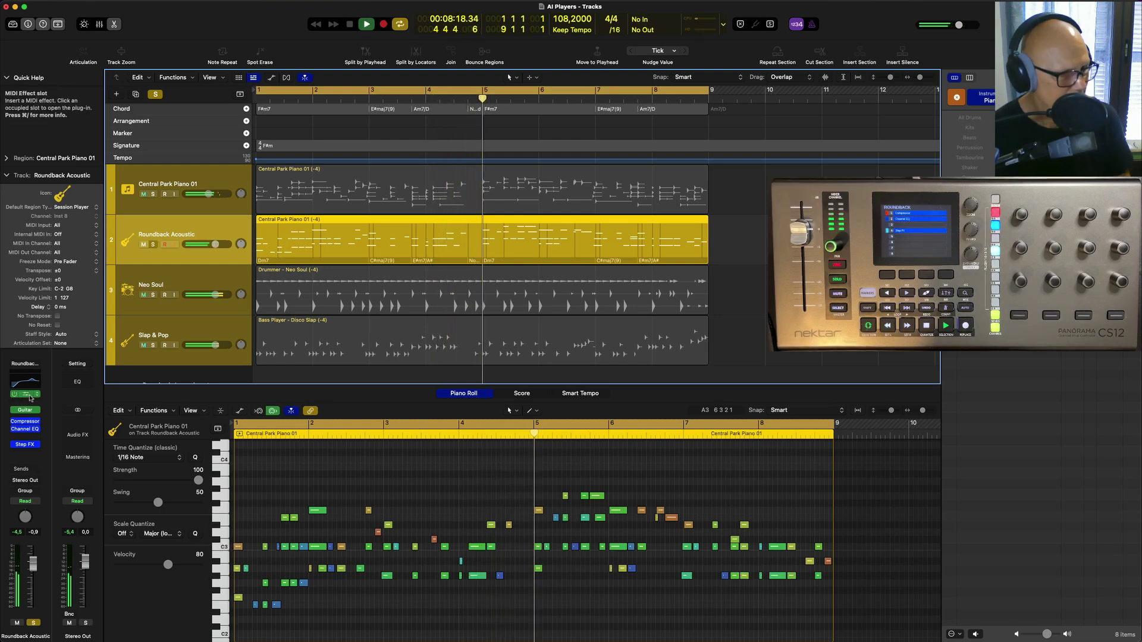
Look over the Guitar Strummer Scripter settings on Roundback Acoustic, then stop playback.
{"action": "left_click", "coordinate": [33, 394]}
{"action": "left_click_drag", "start_coordinate": [400, 136], "coordinate": [740, 145]}
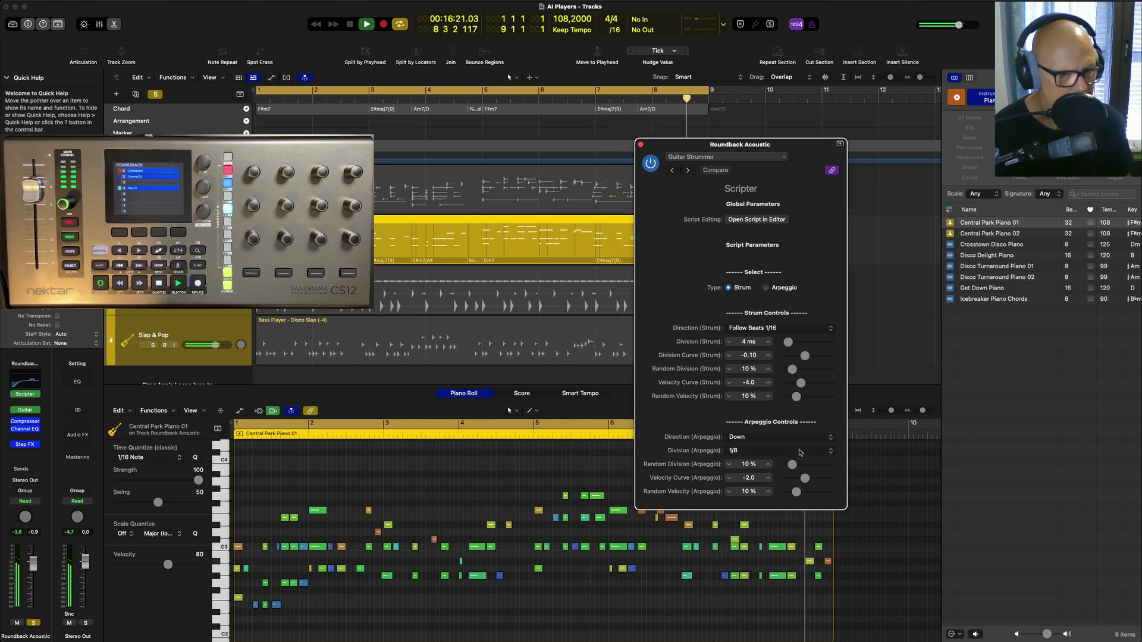
{"action": "key", "text": "space"}
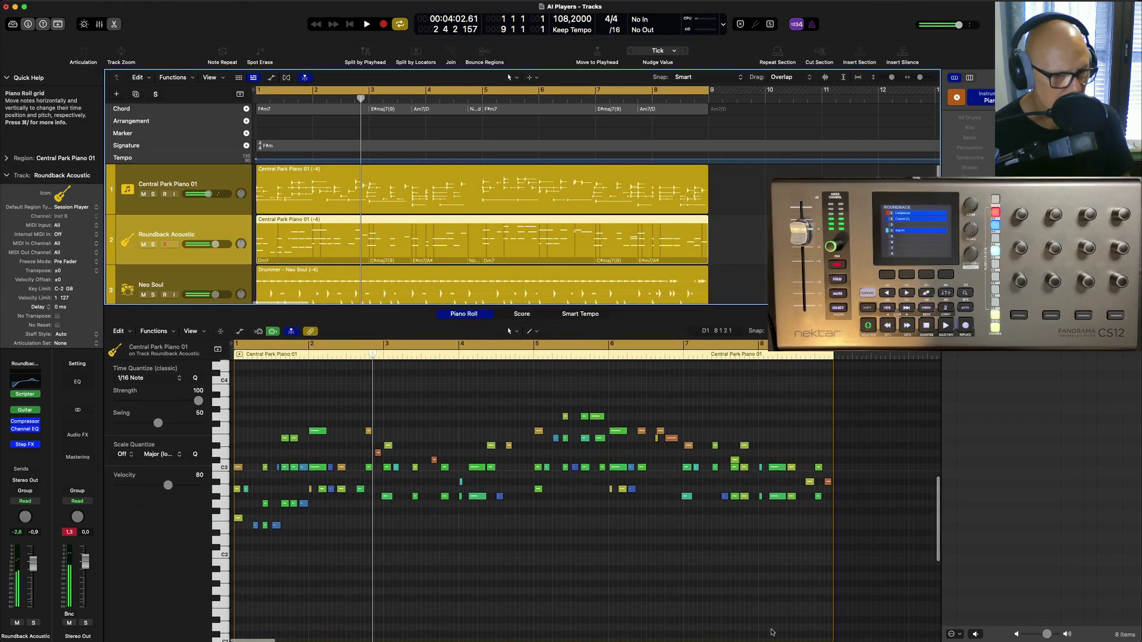
Delete the low bass notes on the E2 row of the guitar's Piano Roll.
{"action": "left_click", "coordinate": [810, 588]}
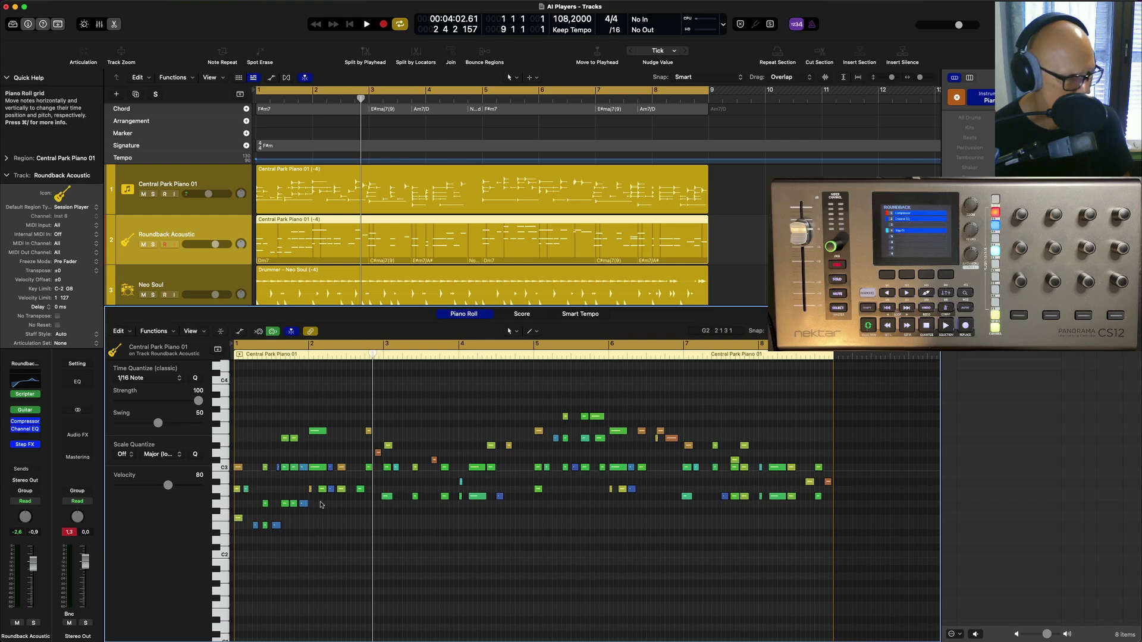
{"action": "left_click_drag", "start_coordinate": [298, 522], "coordinate": [230, 529]}
{"action": "scroll", "coordinate": [280, 544], "scroll_direction": "up", "scroll_amount": 1}
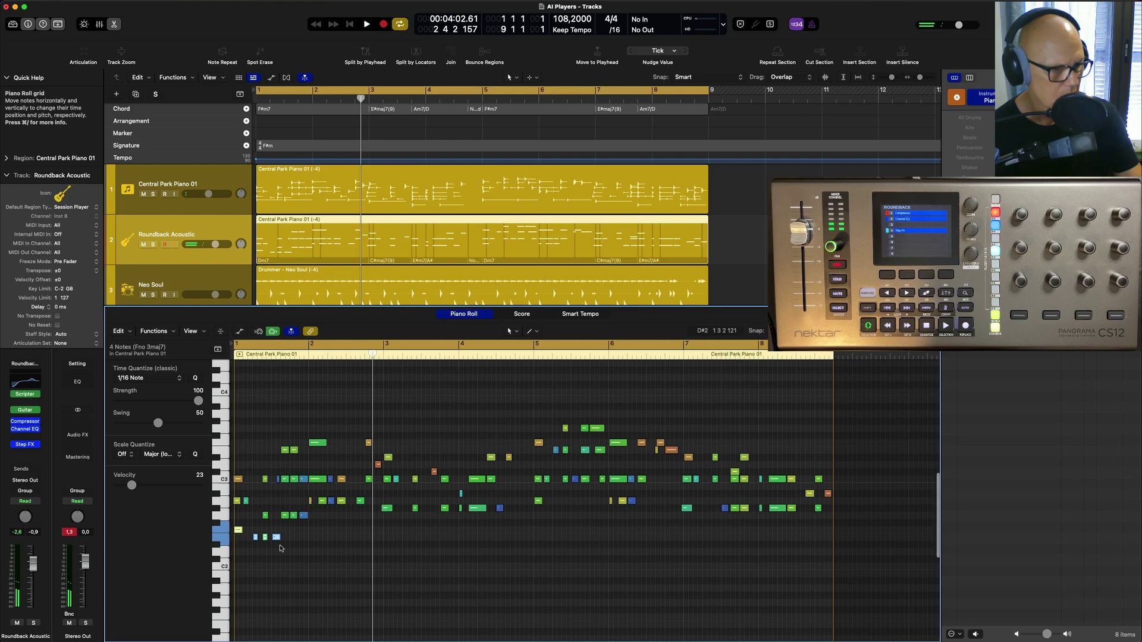
{"action": "key", "text": "Delete"}
Delete the remaining low notes through the end of the part and play it from bar 1.
{"action": "scroll", "coordinate": [280, 549], "scroll_direction": "up", "scroll_amount": 1}
{"action": "left_click_drag", "start_coordinate": [526, 512], "coordinate": [256, 519]}
{"action": "left_click", "coordinate": [339, 529]}
{"action": "key", "text": "Delete"}
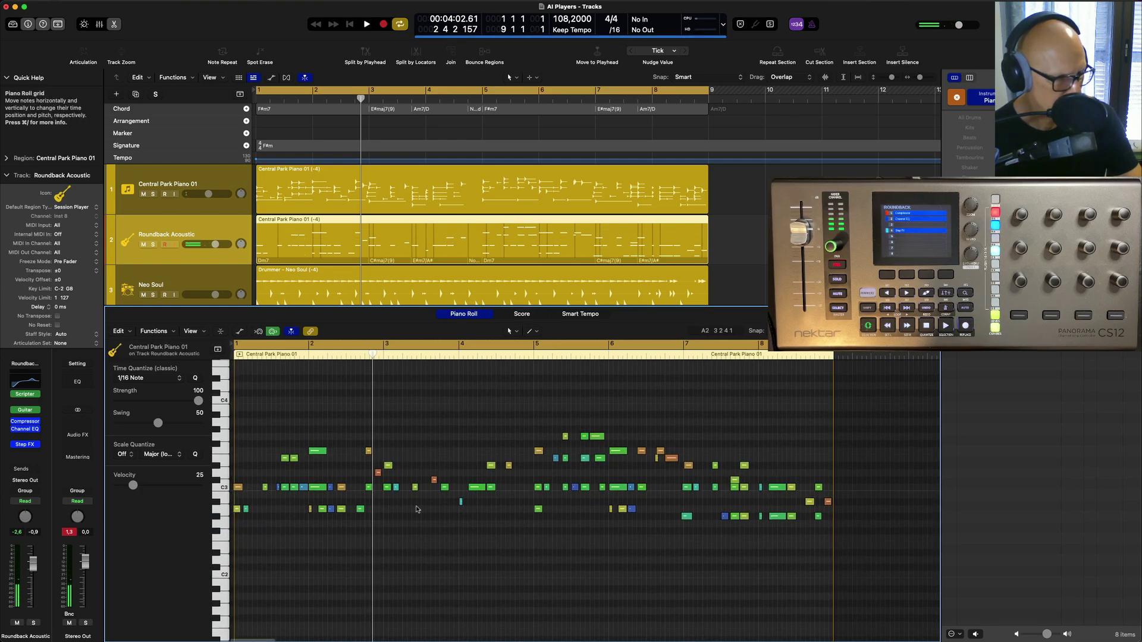
{"action": "left_click_drag", "start_coordinate": [858, 519], "coordinate": [228, 518]}
{"action": "key", "text": "Delete"}
{"action": "key", "text": "Delete"}
{"action": "key", "text": "space"}
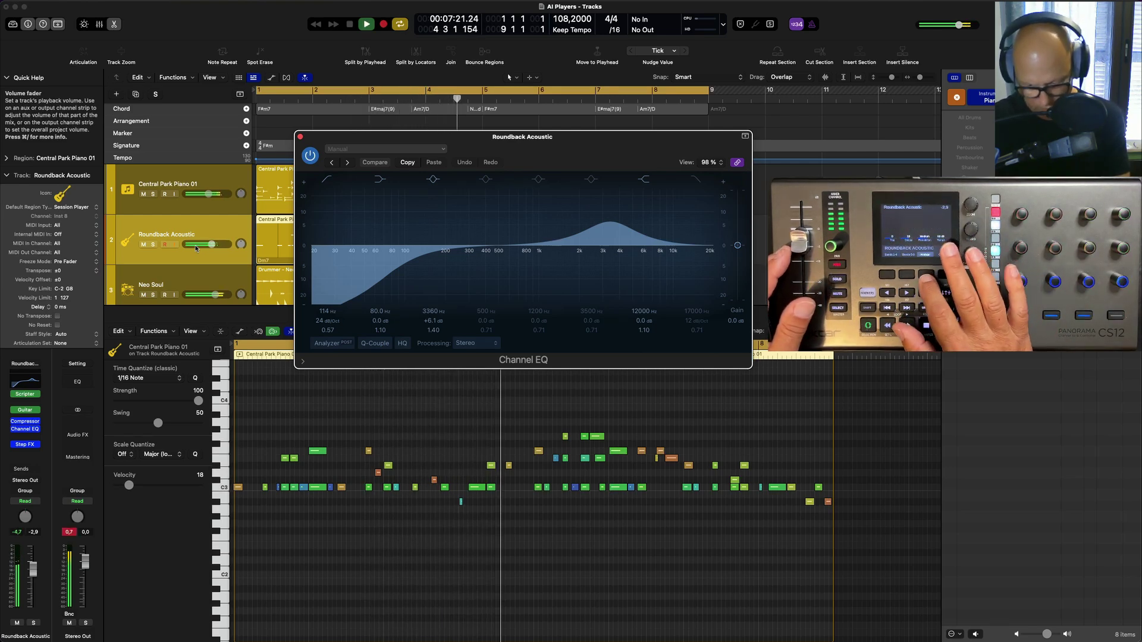
Enable the Channel EQ spectrum analyzer, then hide the editor so all four tracks show.
{"action": "left_click", "coordinate": [333, 343]}
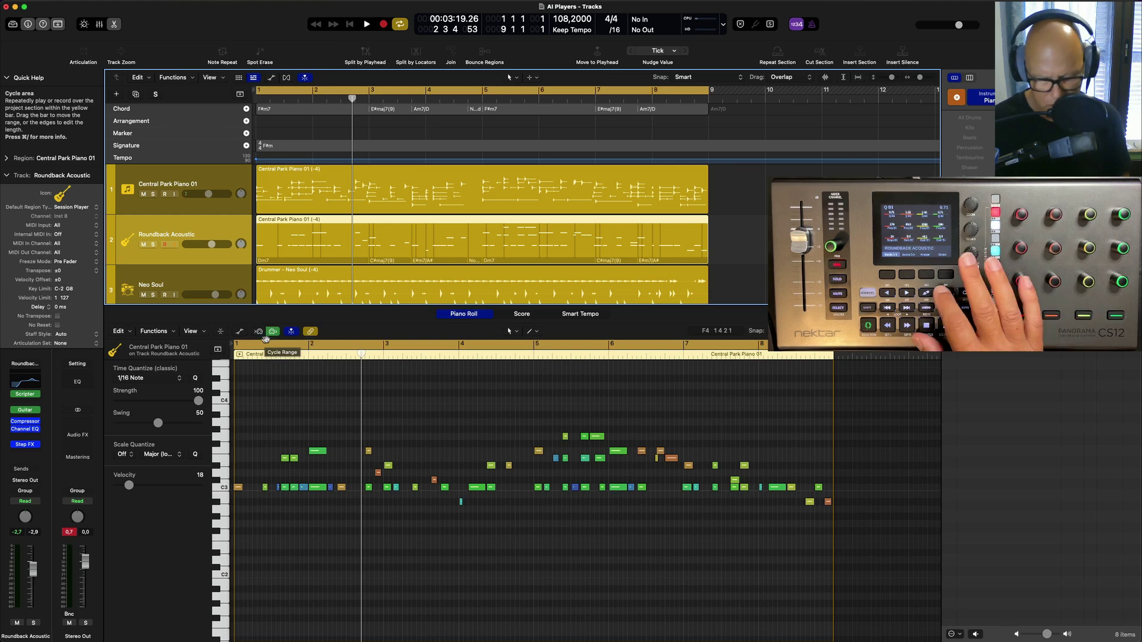
{"action": "key", "text": "x"}
{"action": "key", "text": "x"}
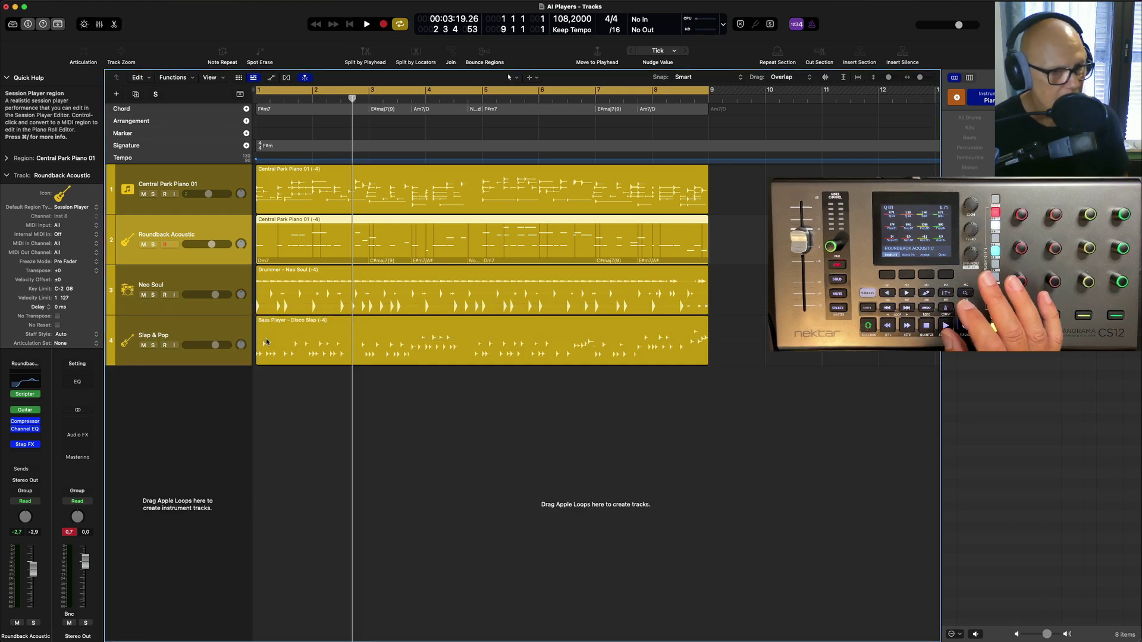